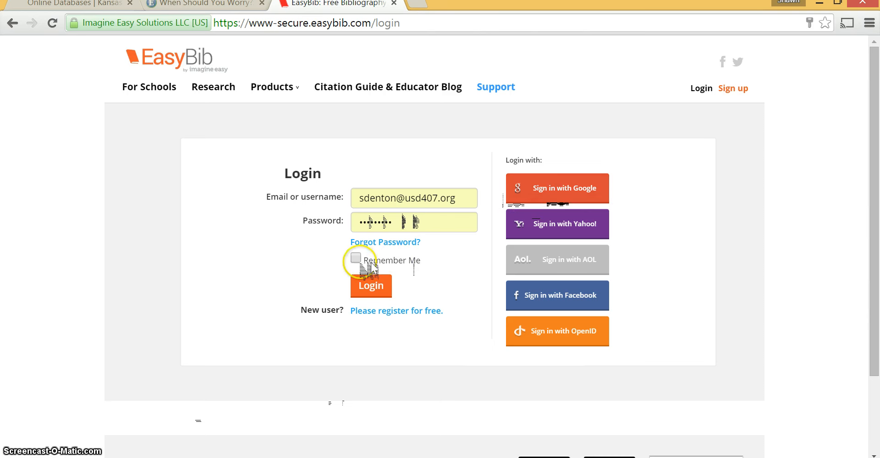
Enable Remember Me and log in to EasyBib with the prefilled account credentials.
left_click(356, 258)
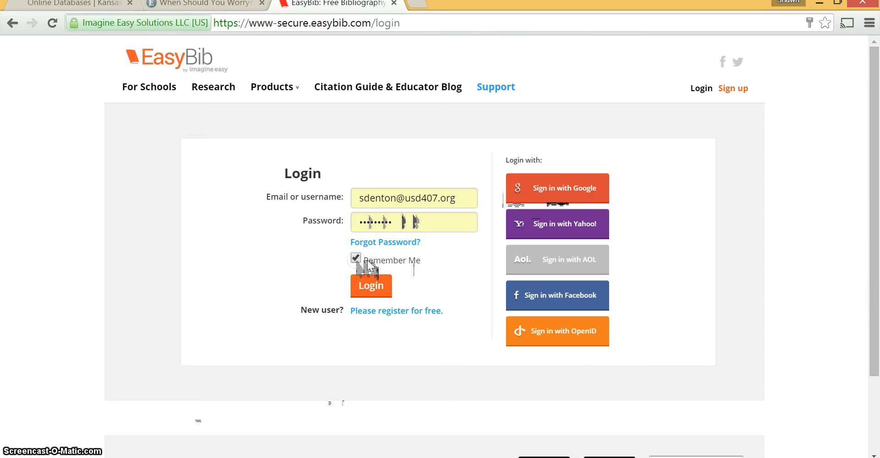
left_click(409, 206)
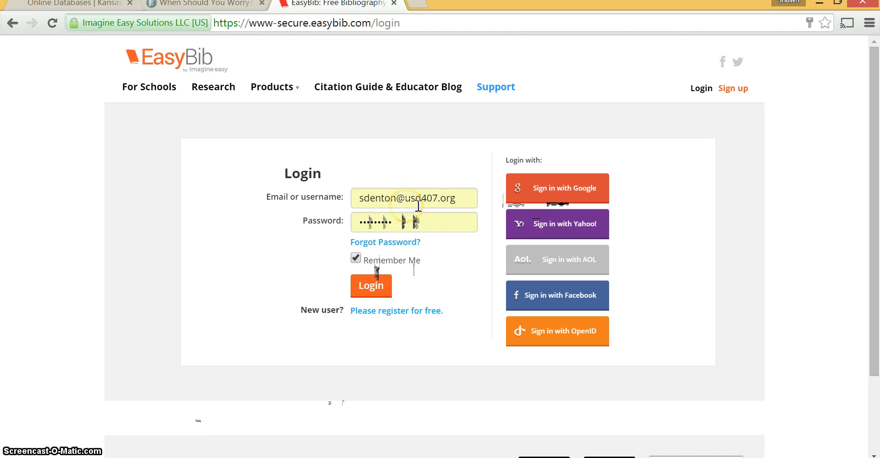
left_click(359, 204)
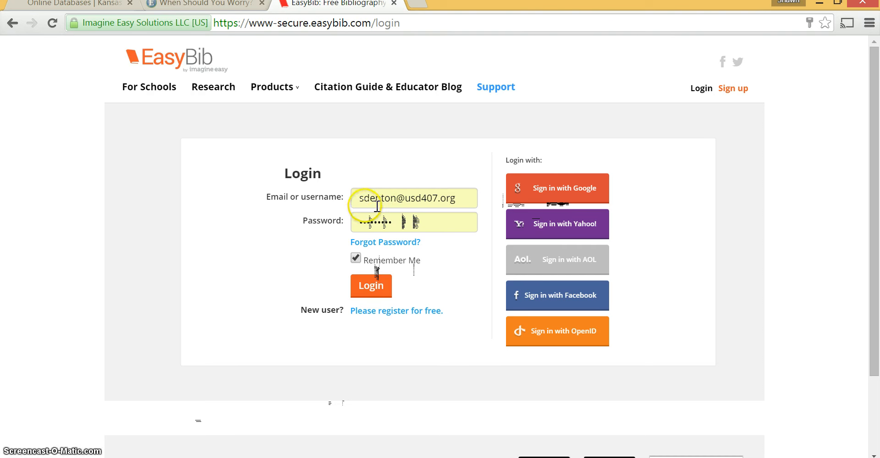
left_click(376, 284)
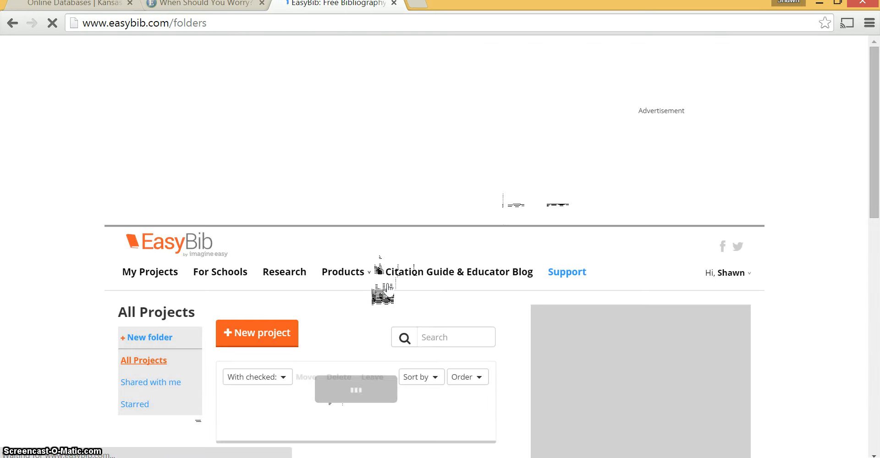
Go to My Projects and open the bibliography of the "Sophomore English Thematic Research" project.
scroll(36, 211, "down", 3)
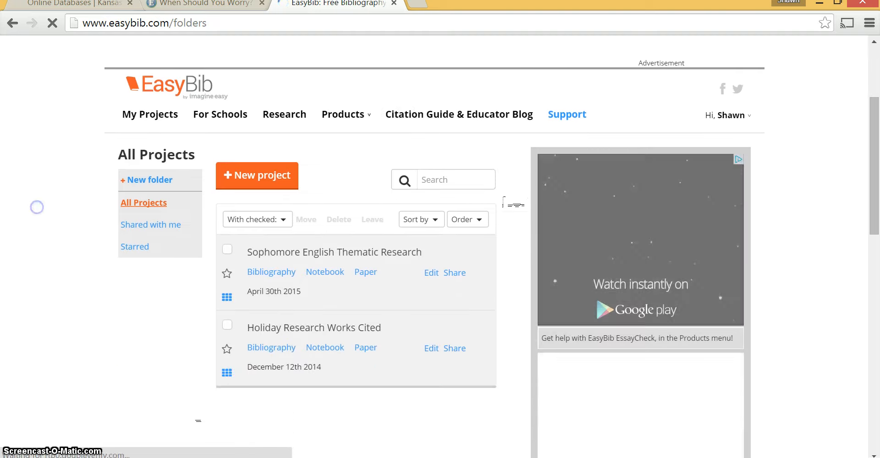
scroll(57, 284, "down", 1)
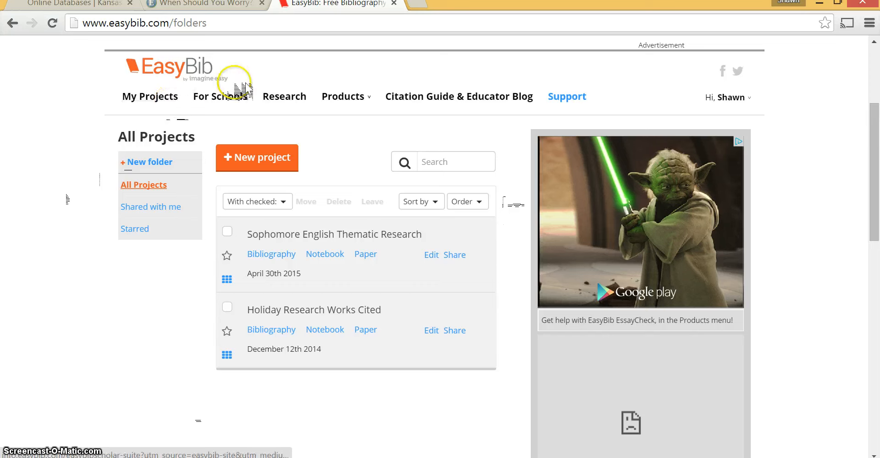
left_click(149, 97)
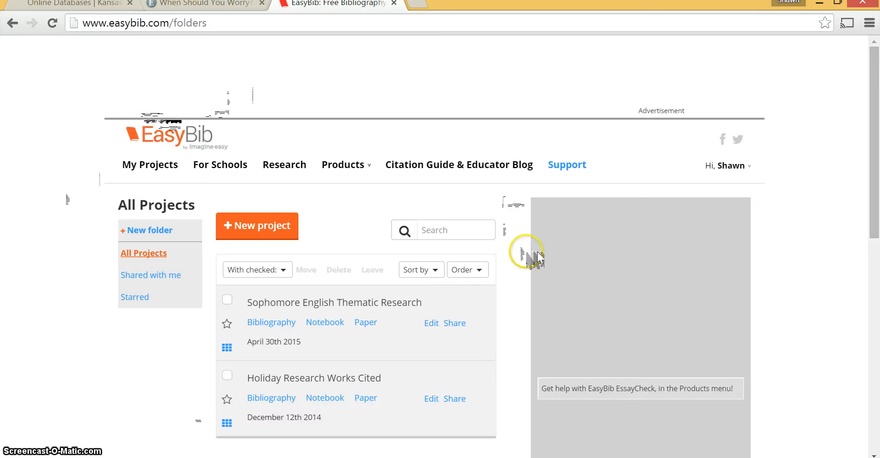
scroll(59, 373, "down", 2)
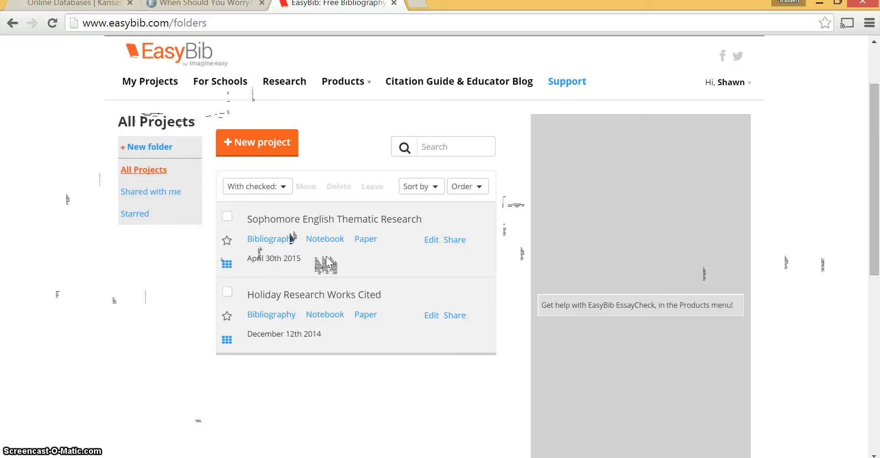
left_click(277, 243)
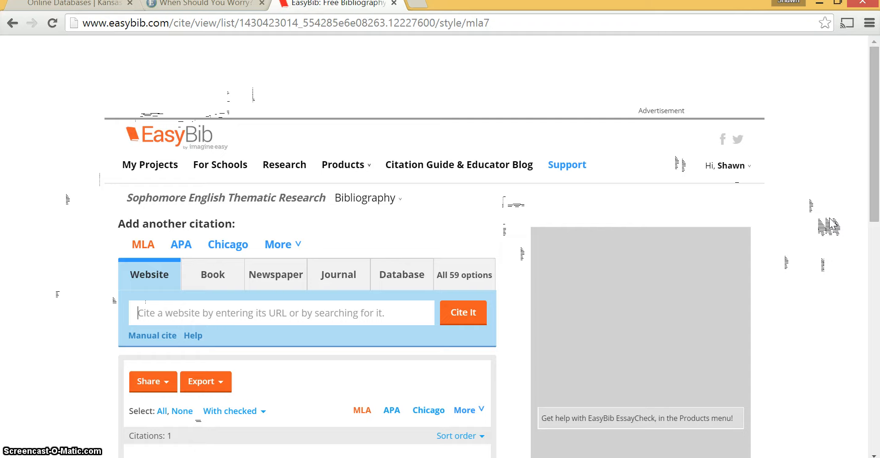
Examine the bibliography's existing book citation and the options for adding another citation.
scroll(41, 240, "down", 4)
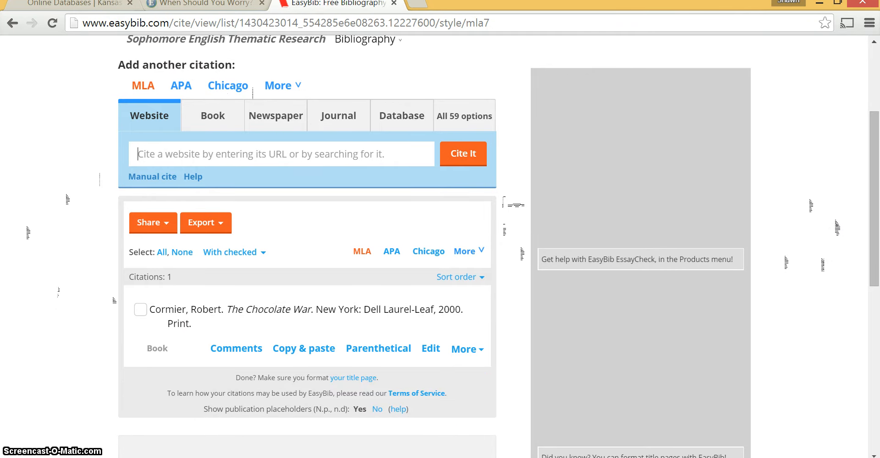
scroll(43, 393, "up", 2)
scroll(43, 338, "down", 3)
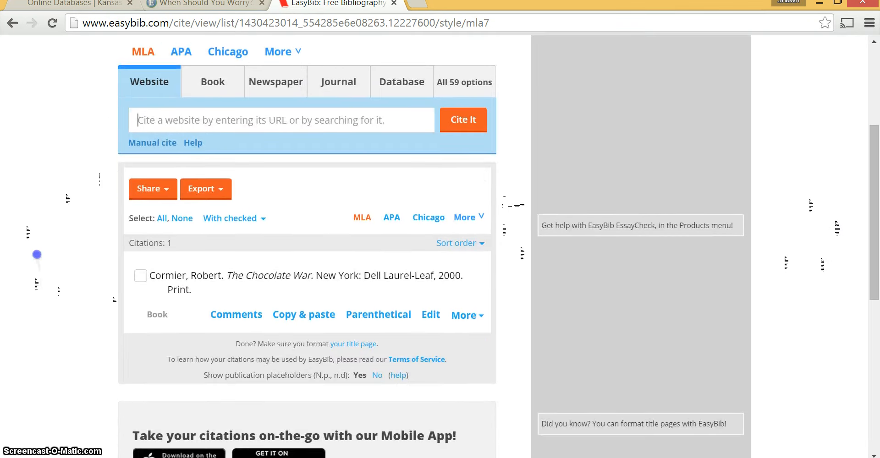
scroll(54, 297, "down", 1)
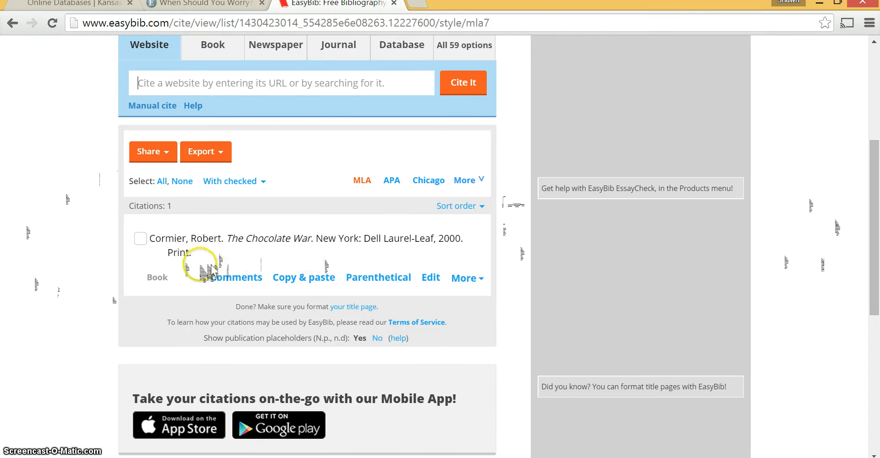
left_click_drag(191, 253, 165, 240)
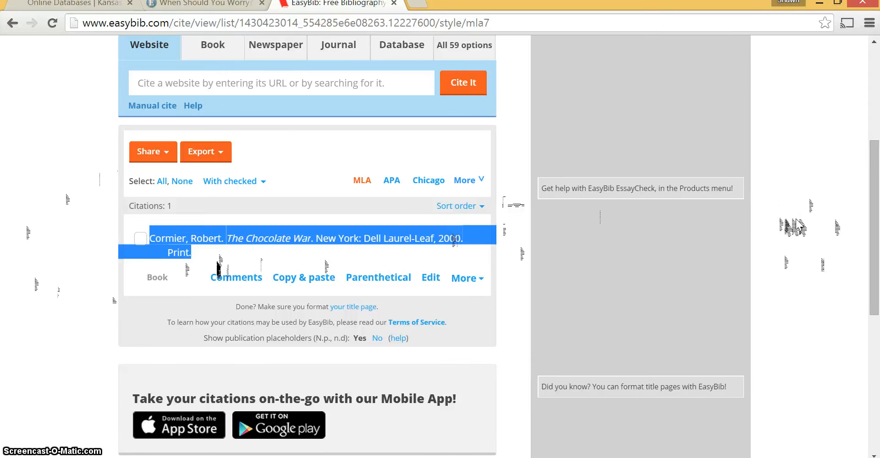
left_click(796, 221)
scroll(44, 334, "up", 2)
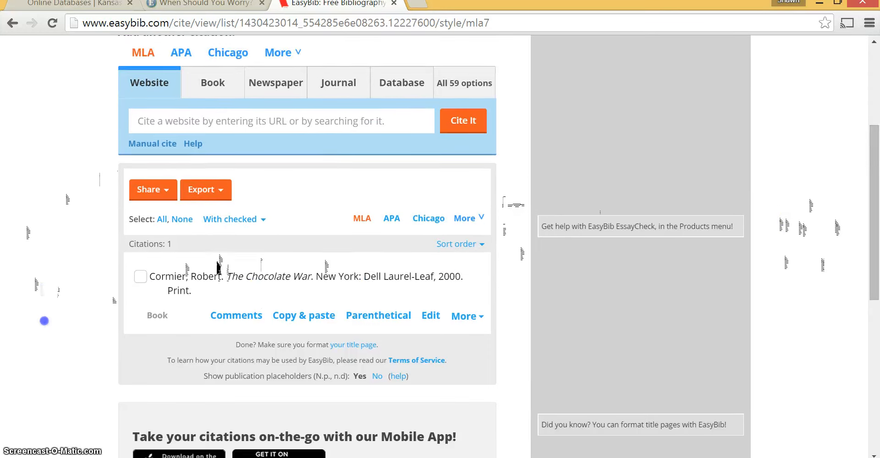
scroll(52, 298, "up", 1)
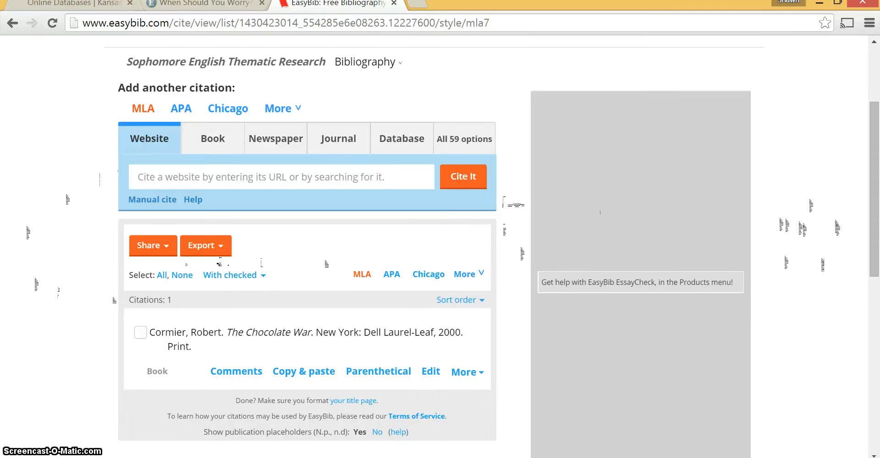
scroll(57, 300, "up", 1)
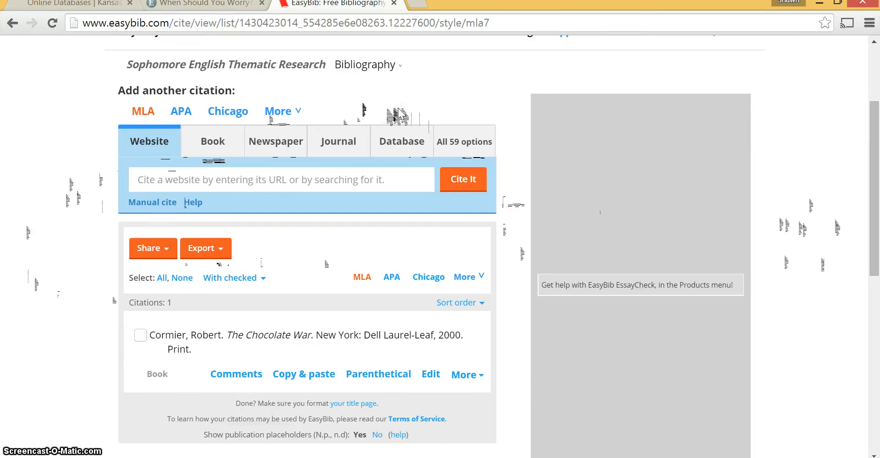
Start a new database citation and choose Magazine article as the kind of source.
left_click(394, 136)
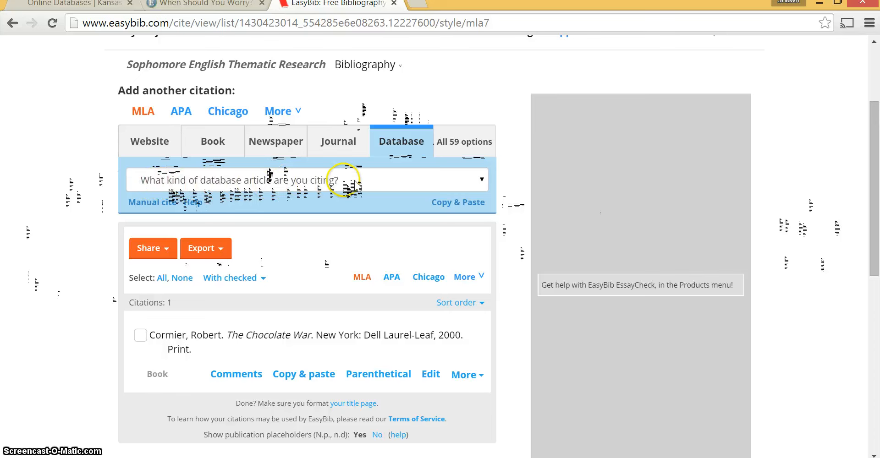
left_click(494, 185)
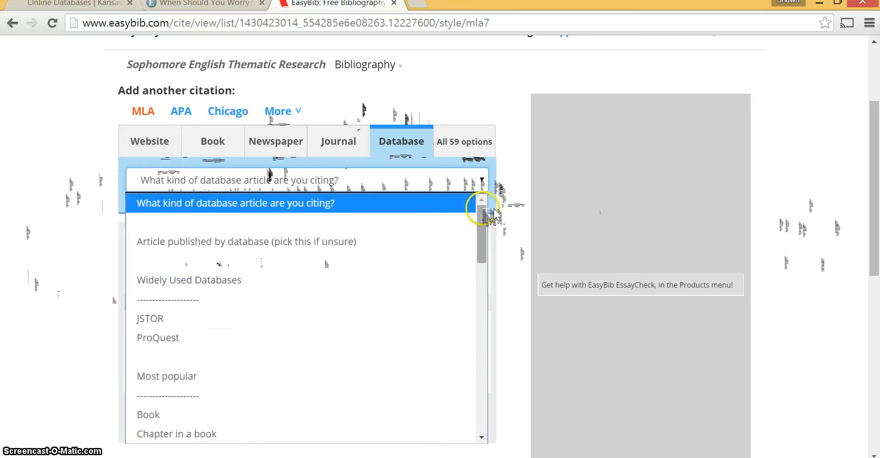
left_click_drag(482, 232, 473, 280)
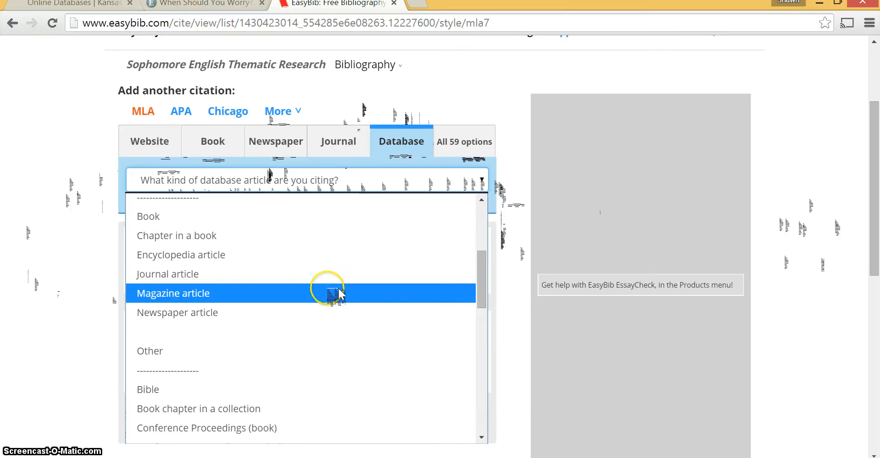
left_click(339, 293)
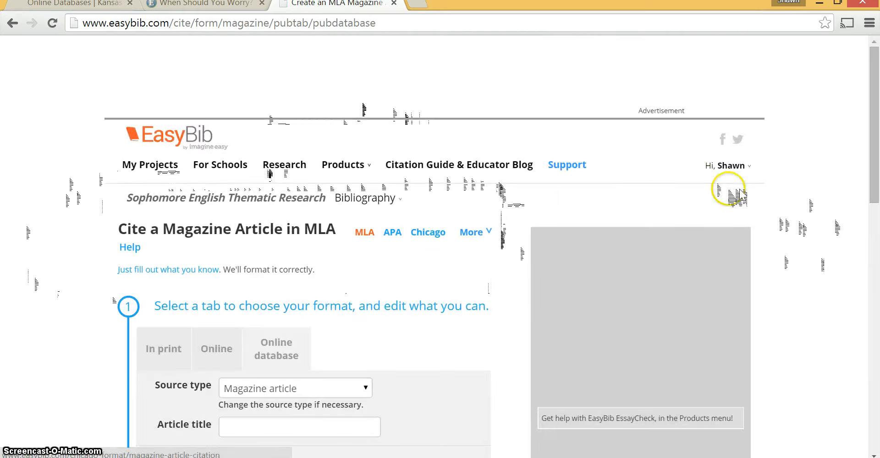
Examine the magazine citation form's format choices and its fields from article title through database and URL, keeping the Online database format.
scroll(51, 344, "down", 2)
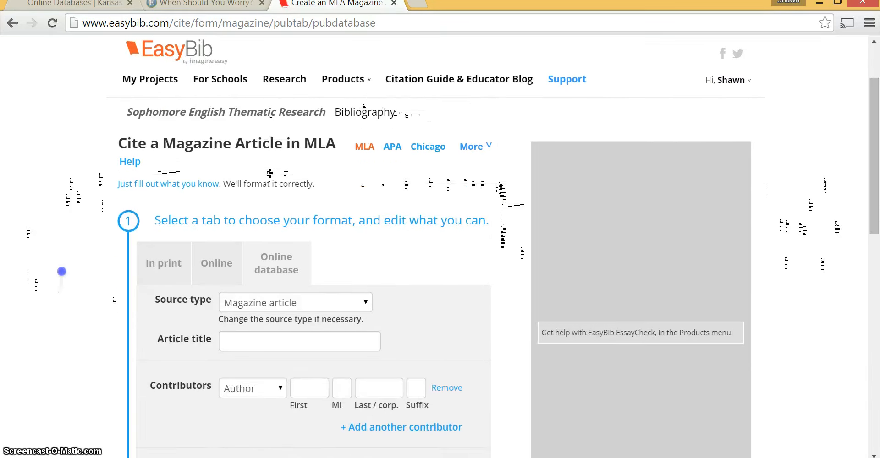
scroll(62, 271, "down", 1)
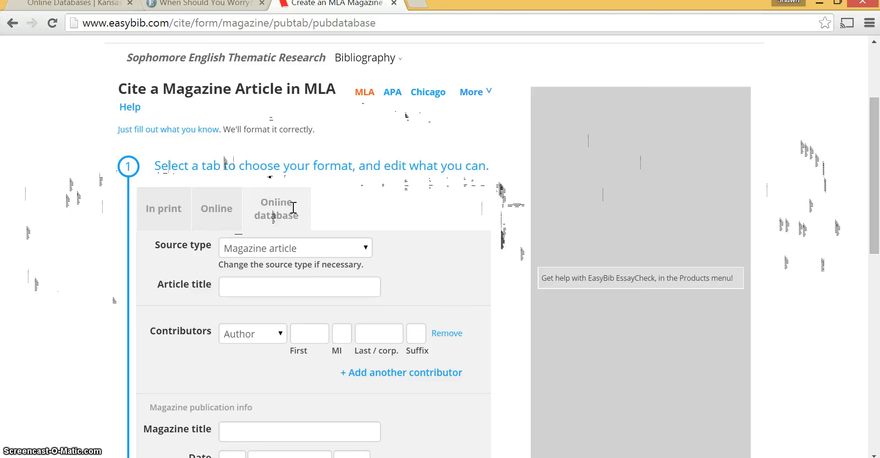
scroll(46, 309, "down", 1)
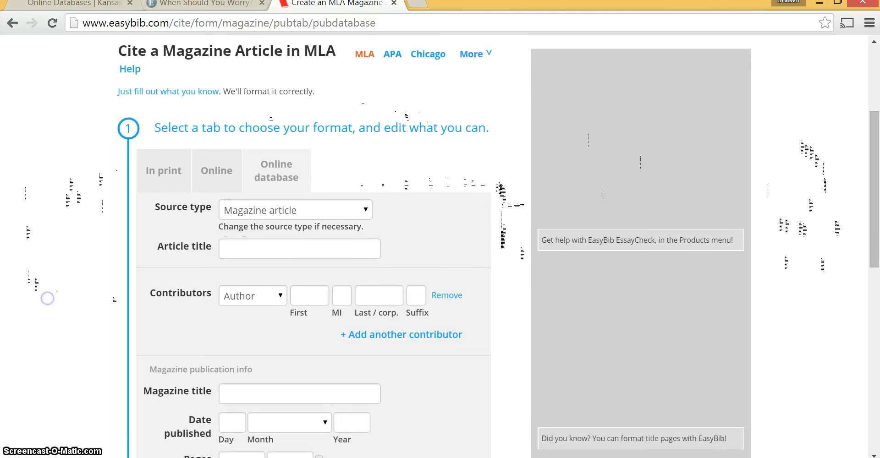
left_click(169, 173)
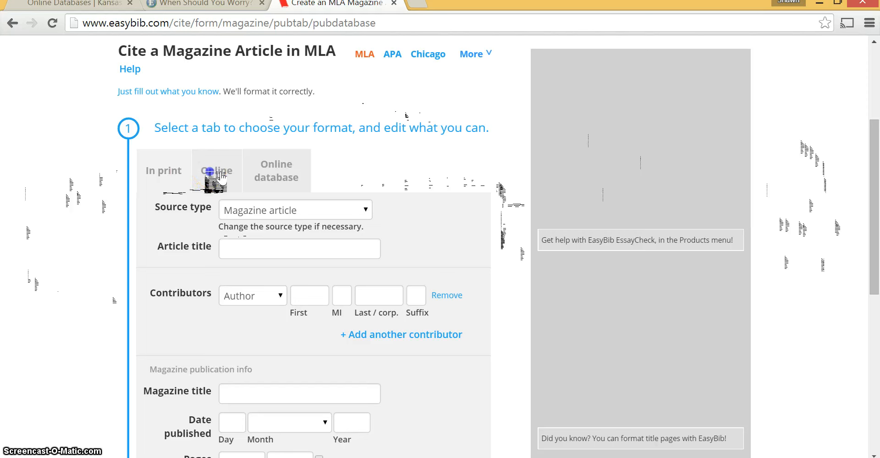
left_click(208, 171)
left_click(277, 174)
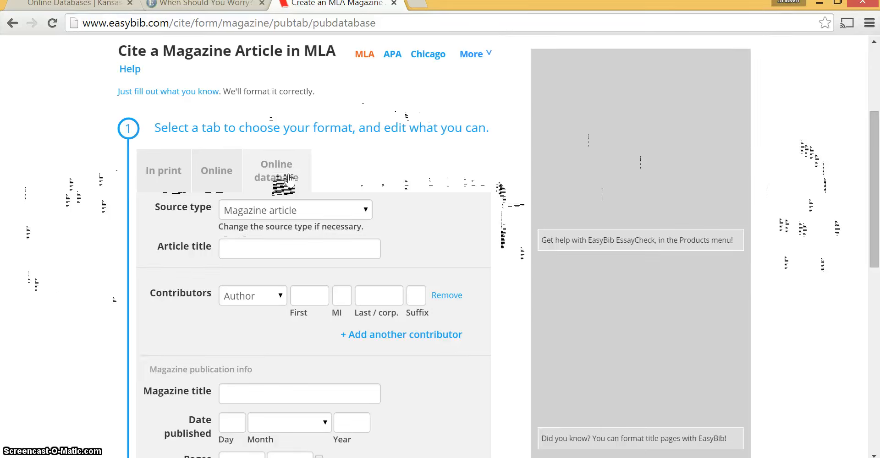
left_click(484, 184)
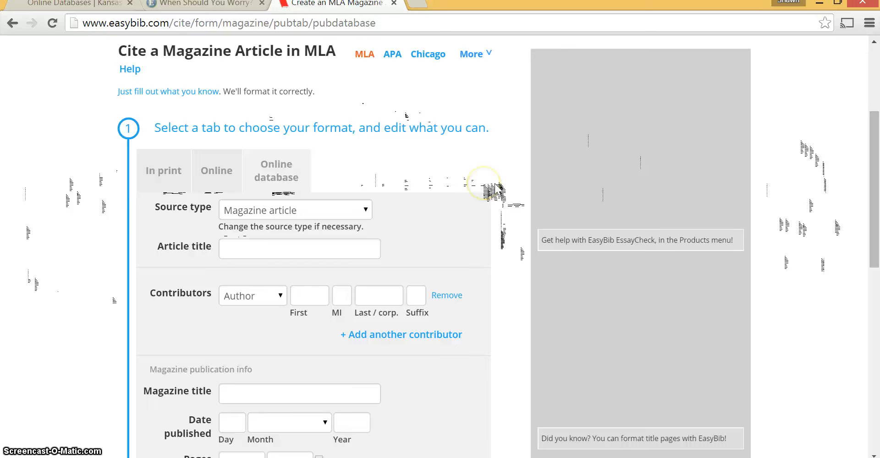
scroll(497, 188, "down", 3)
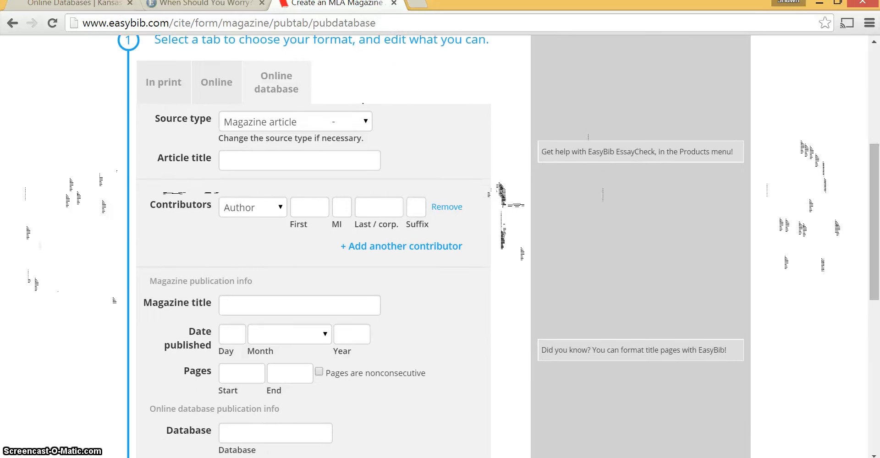
scroll(46, 273, "down", 4)
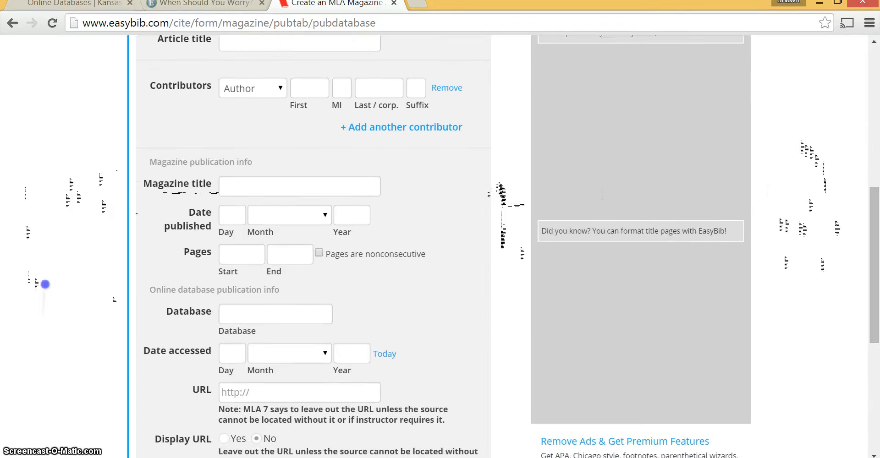
scroll(44, 182, "up", 6)
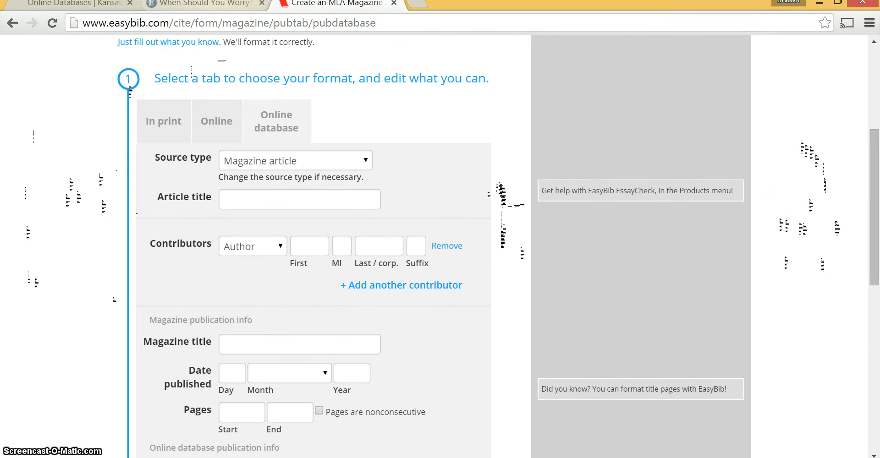
Switch to EBSCOhost, return to the result list, reopen the "When Should You Worry?" record and review its author and source details.
key("ctrl+shift+Tab")
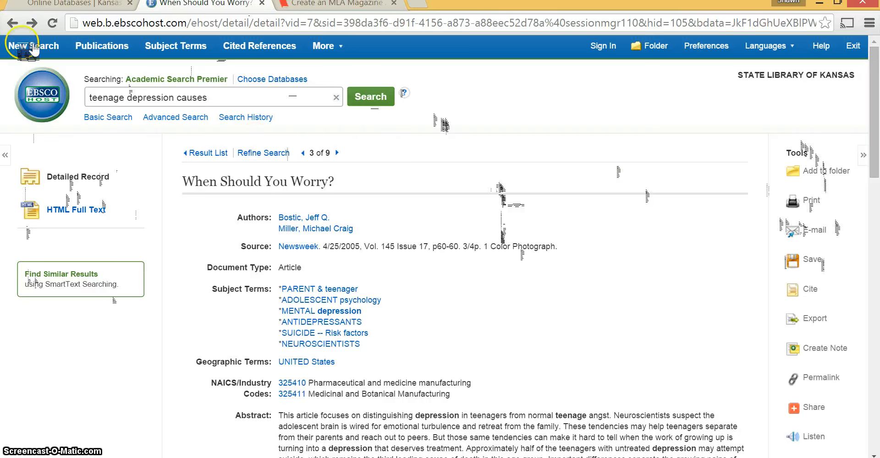
left_click(20, 24)
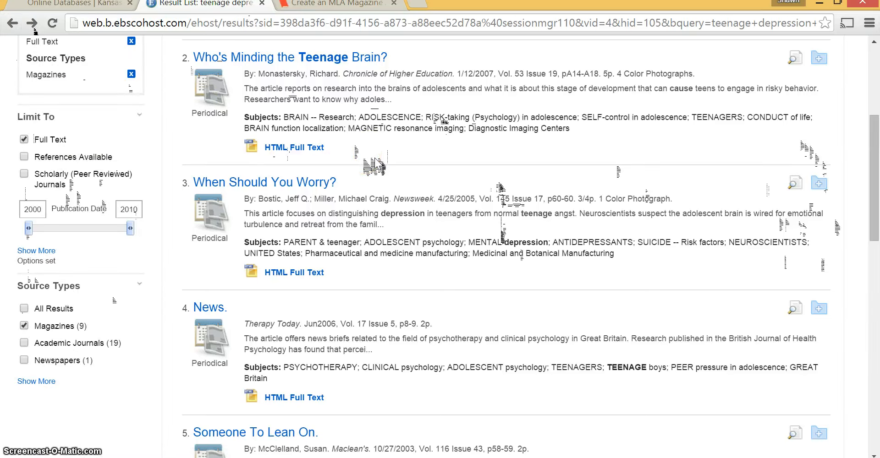
left_click(301, 185)
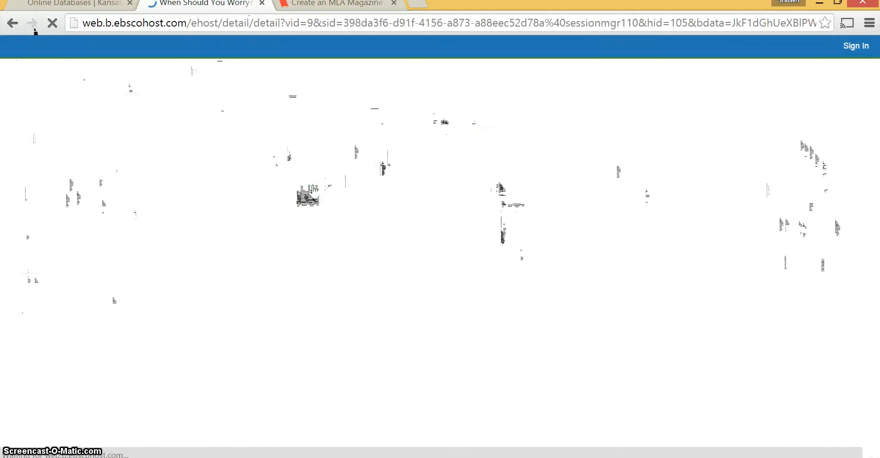
scroll(49, 374, "down", 1)
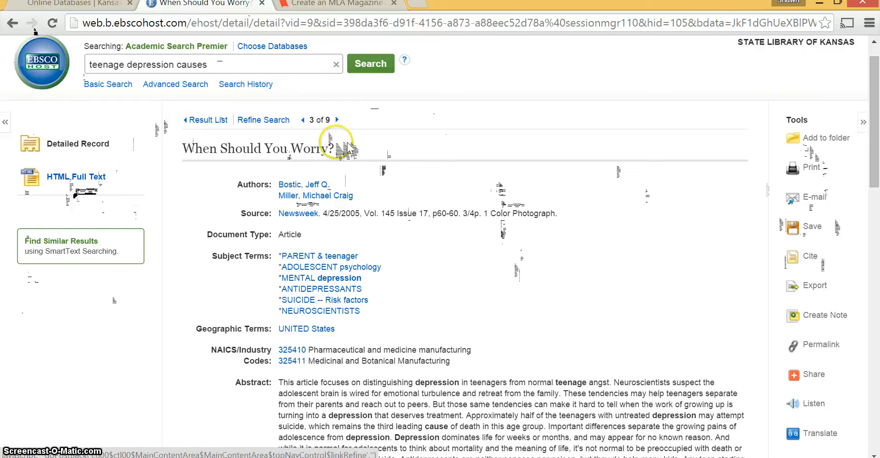
scroll(286, 185, "down", 1)
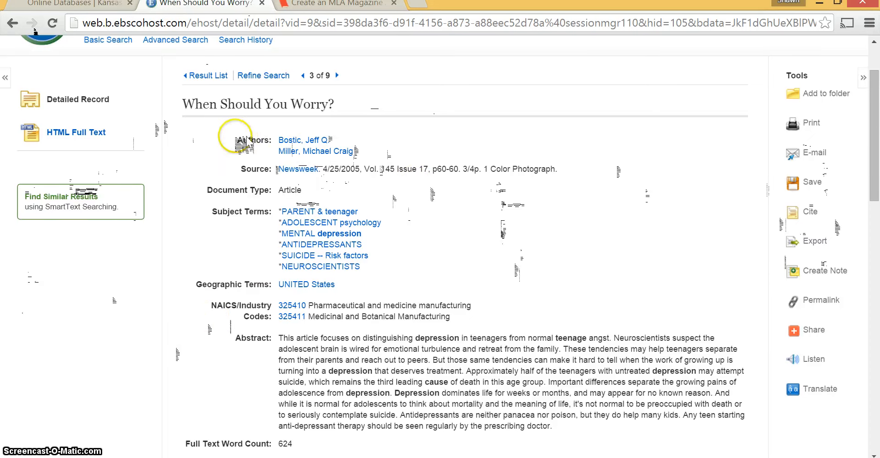
left_click_drag(236, 141, 313, 223)
left_click(206, 258)
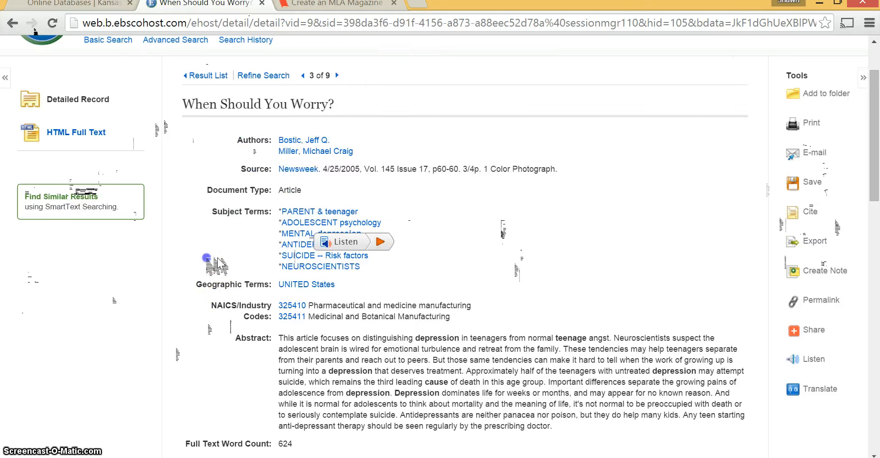
Examine the title and source line in the article's HTML full text, returning to the detailed record.
left_click(76, 132)
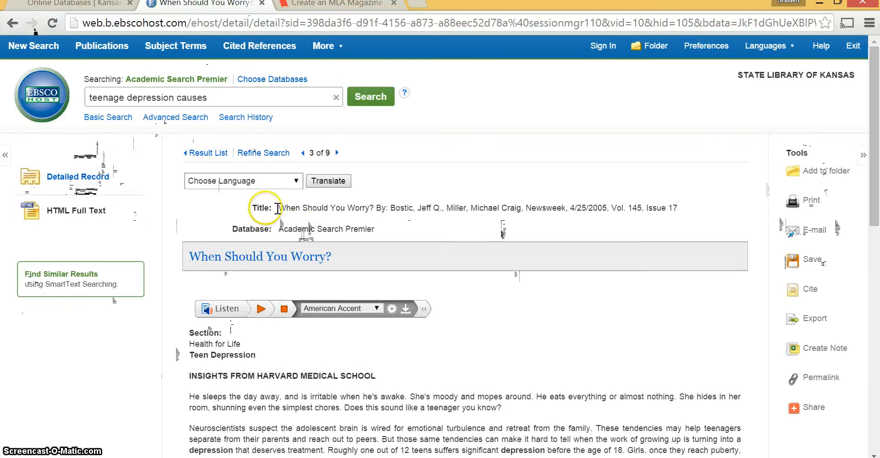
left_click_drag(277, 209, 682, 205)
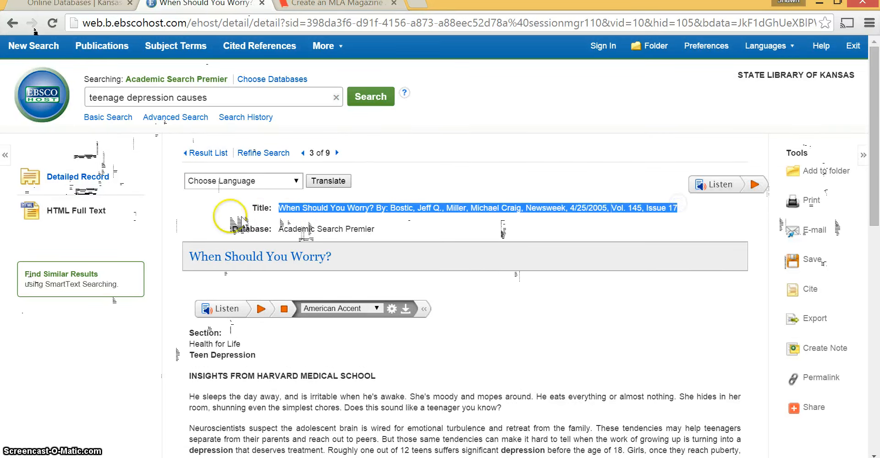
left_click(13, 23)
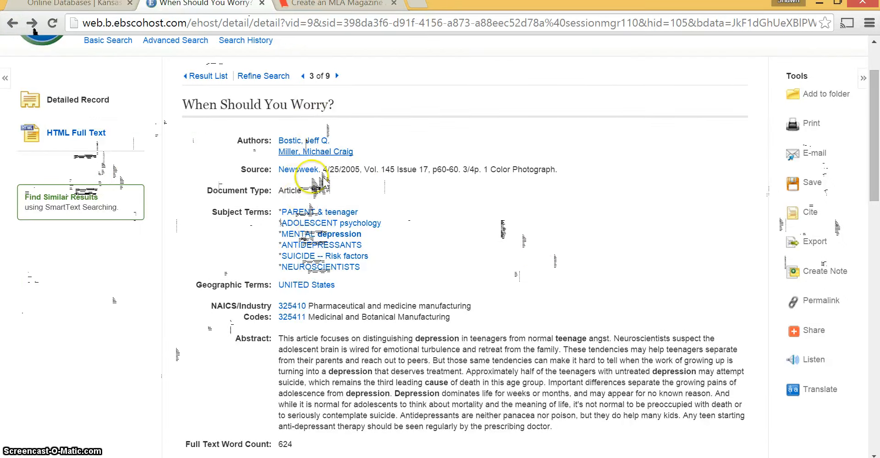
Copy the title "When Should You Worry?" from the EBSCOhost record into the Article title field of the EasyBib citation form.
left_click(322, 4)
left_click(257, 195)
left_click(264, 199)
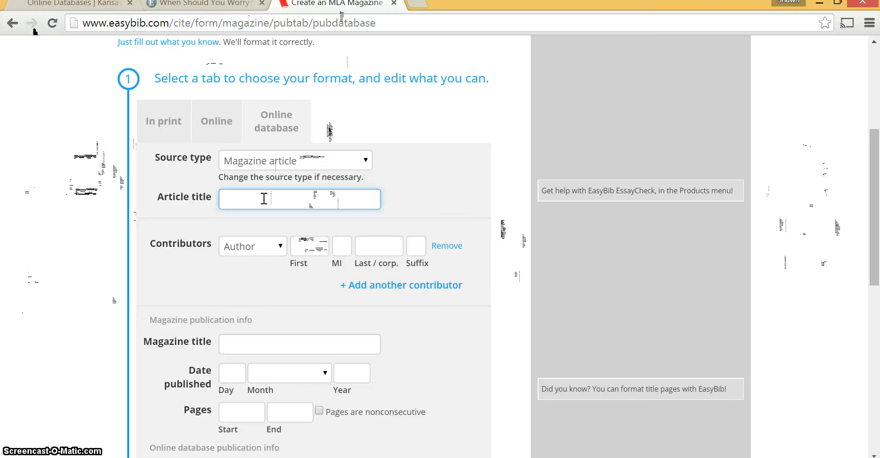
left_click(211, 5)
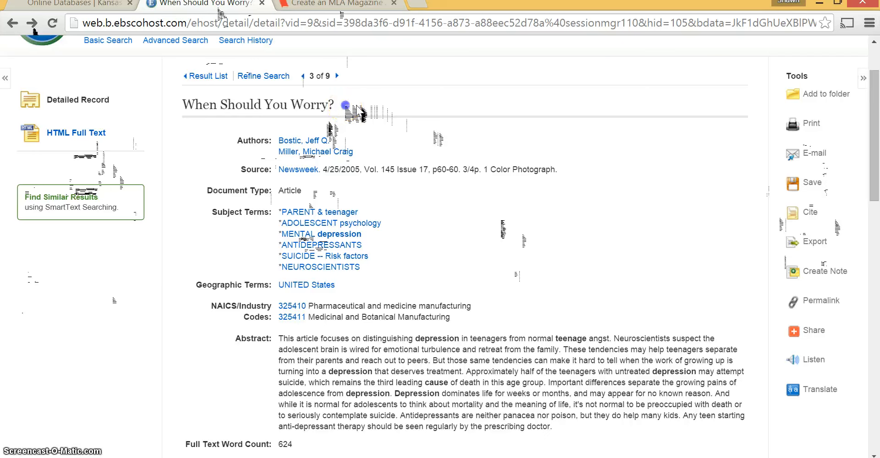
left_click_drag(350, 111, 200, 107)
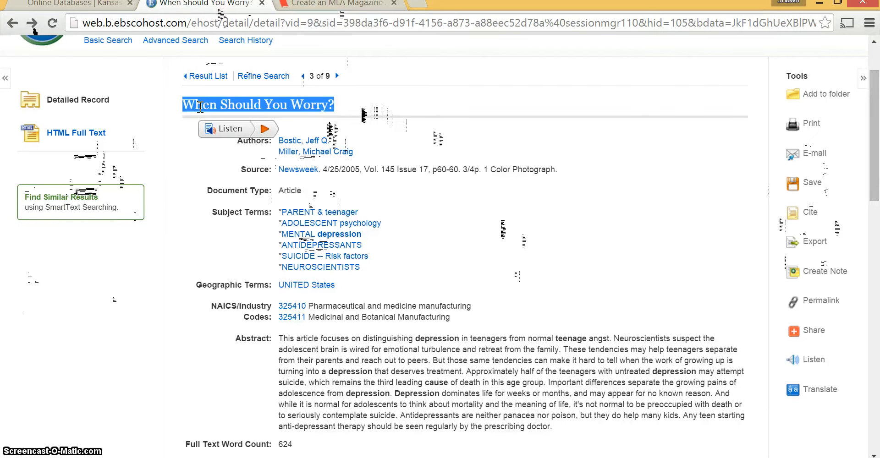
key("ctrl+c")
left_click(336, 3)
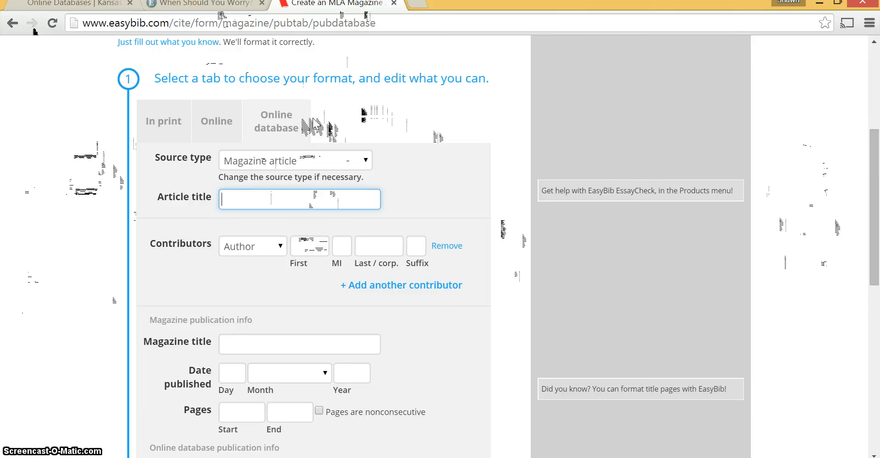
key("ctrl+v")
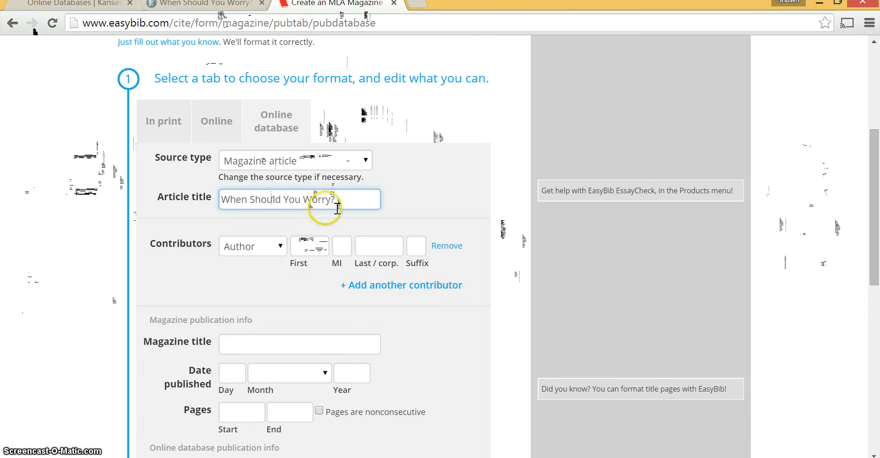
Enter the first listed author's first name, middle initial and last name as a contributor, checking them against the EBSCOhost record.
scroll(54, 290, "down", 3)
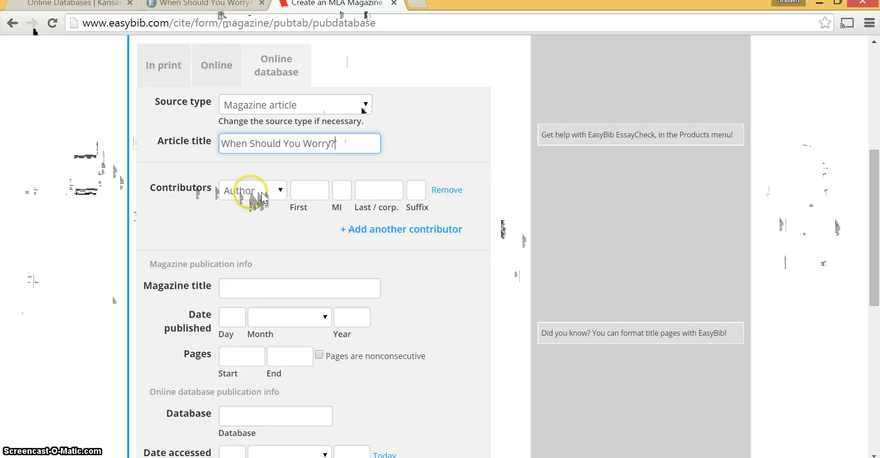
left_click(196, 6)
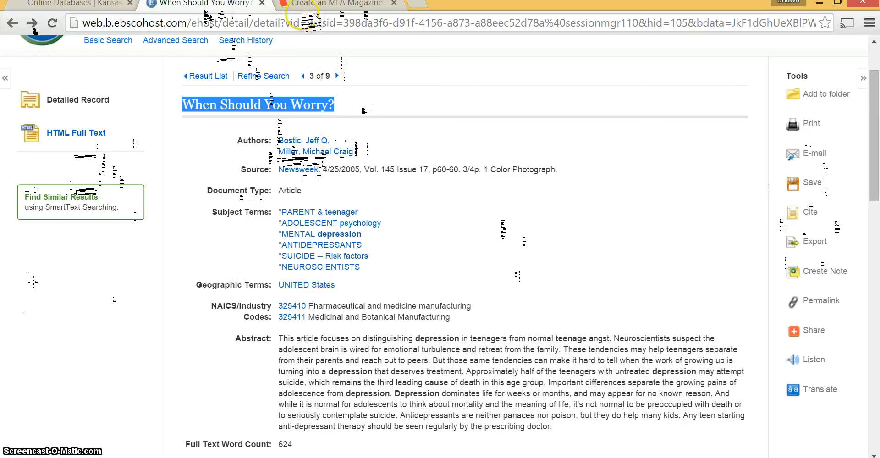
left_click(326, 3)
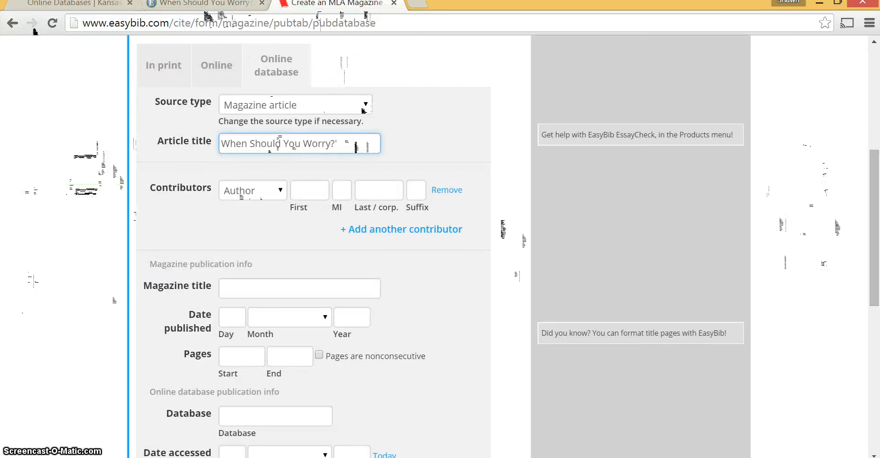
left_click(324, 188)
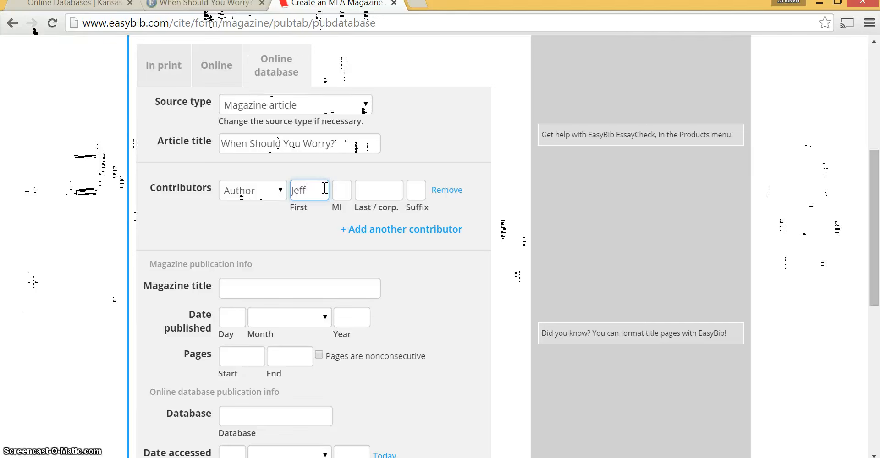
key("Tab")
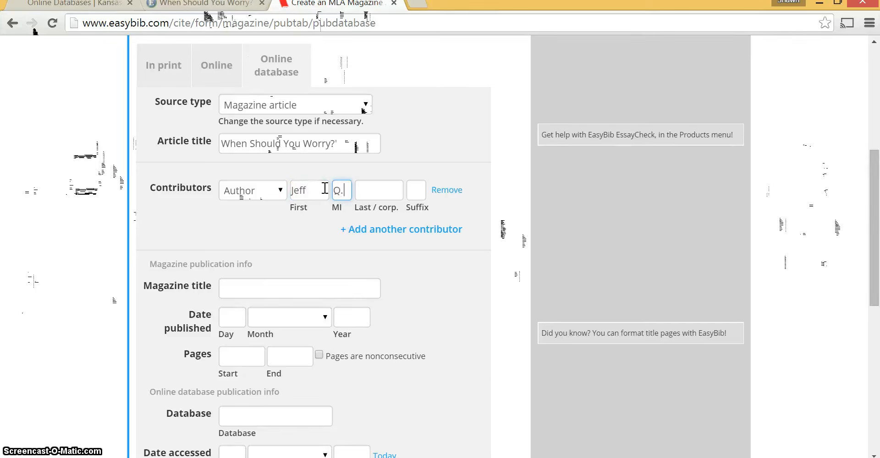
key("Tab")
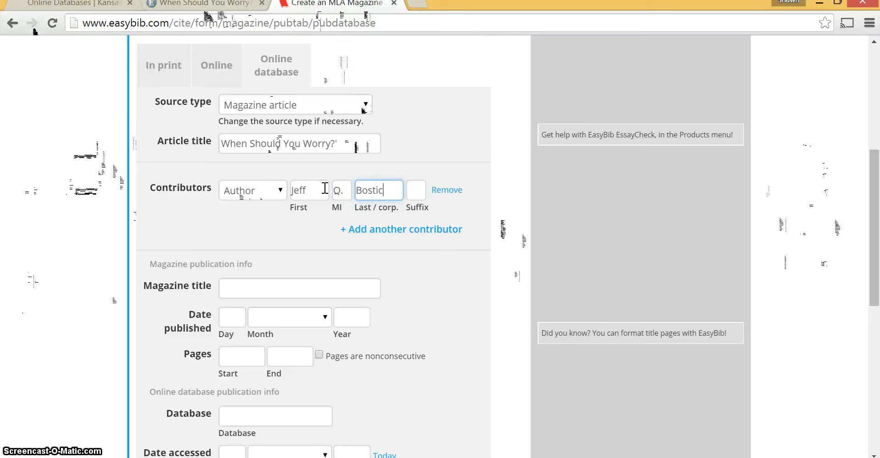
left_click(231, 6)
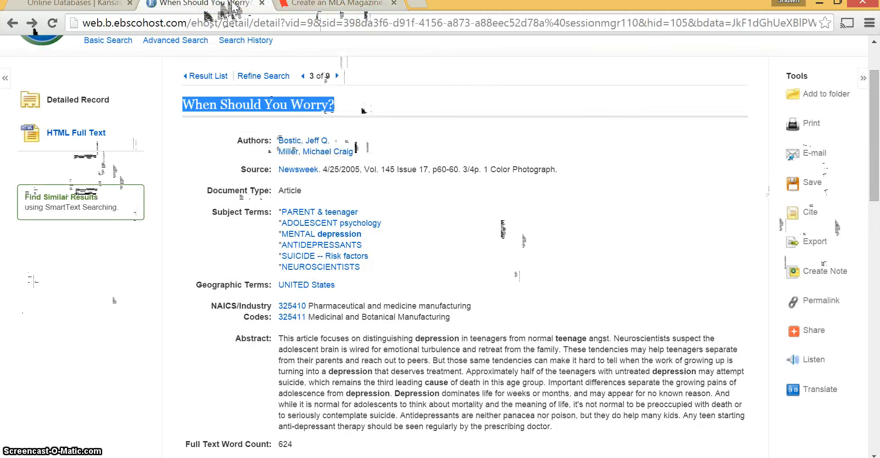
left_click(337, 6)
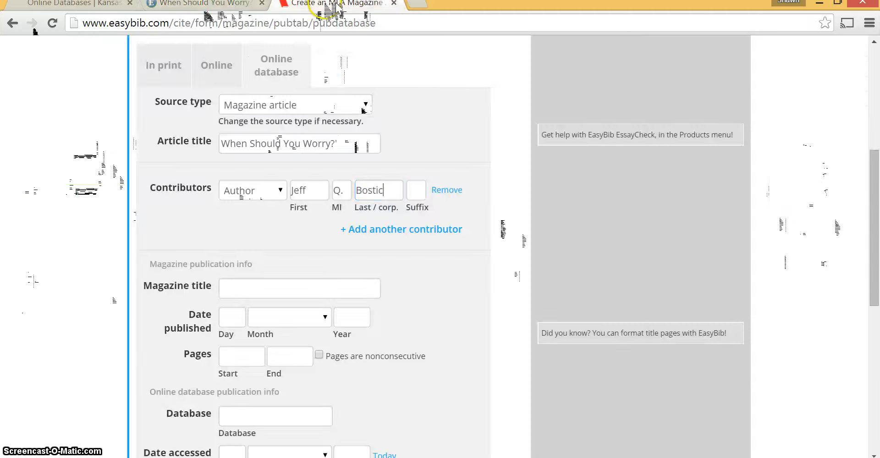
type("Bostic")
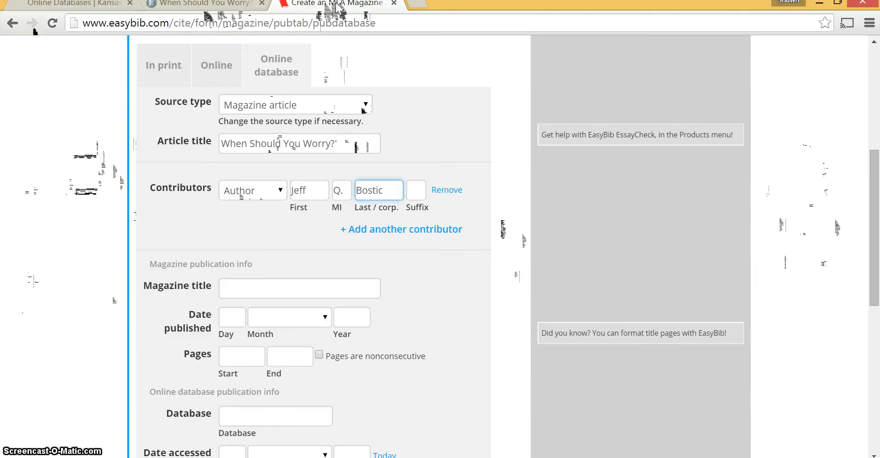
Add another contributor and enter the second listed author's first name, middle initial and last name from the EBSCOhost record.
left_click(232, 5)
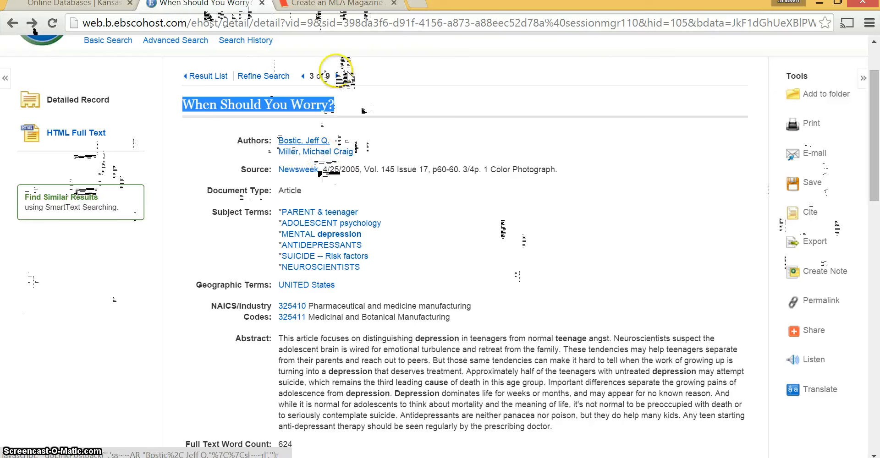
left_click(343, 4)
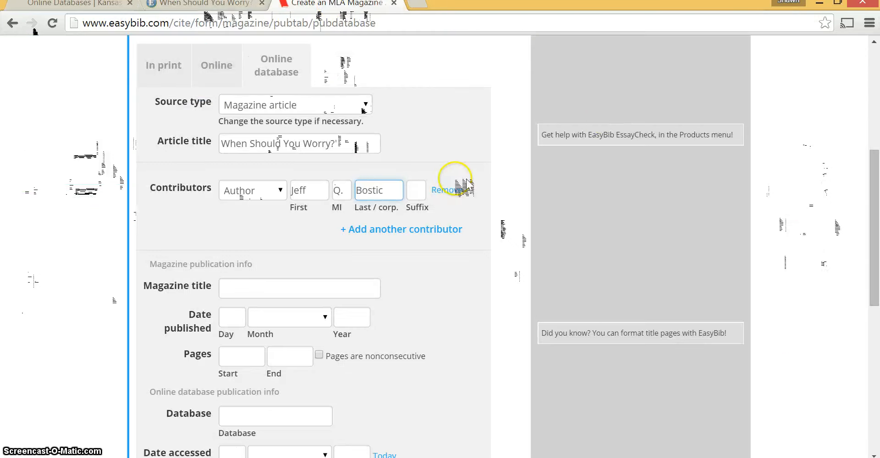
left_click(413, 230)
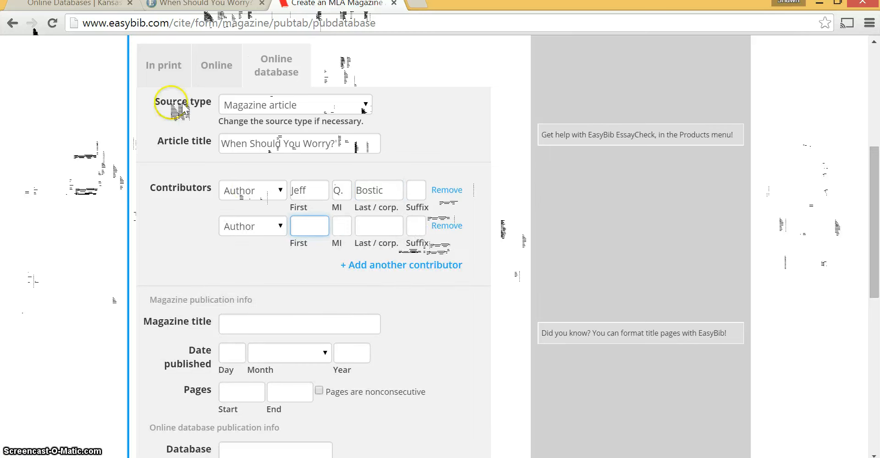
left_click(195, 5)
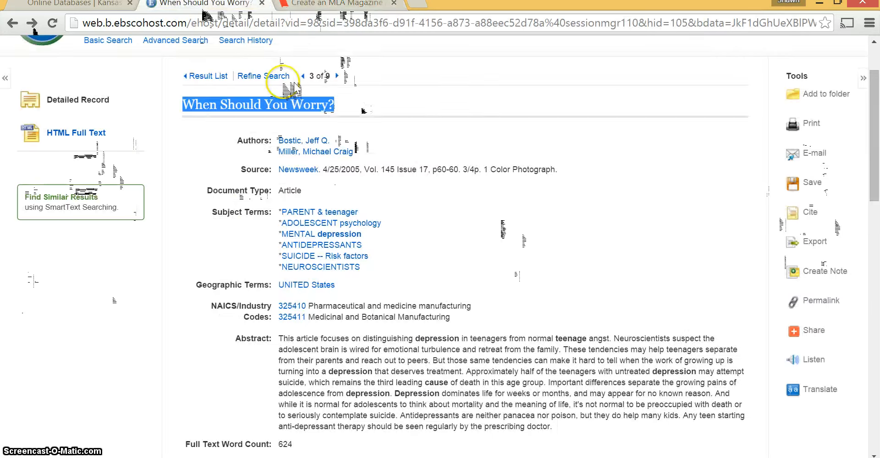
left_click(317, 7)
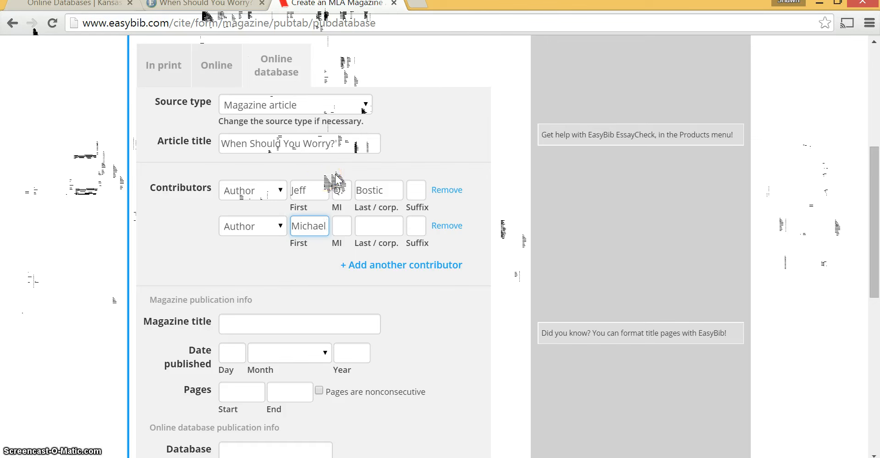
key("Tab")
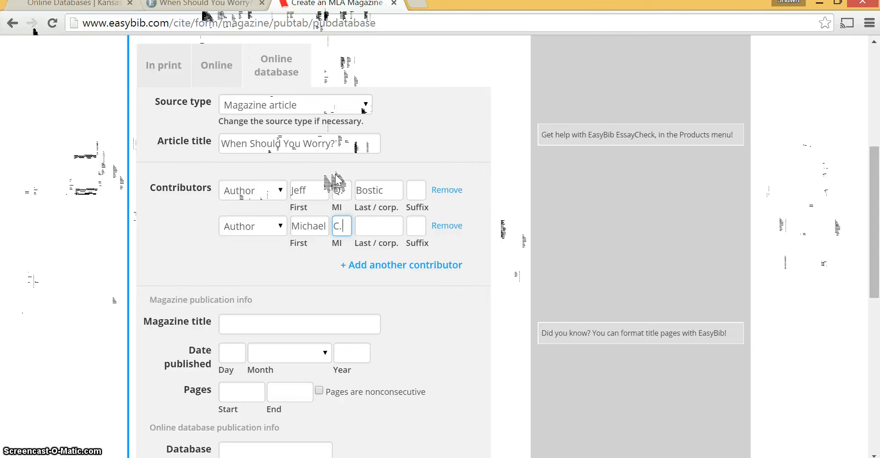
key("Tab")
type("Mill")
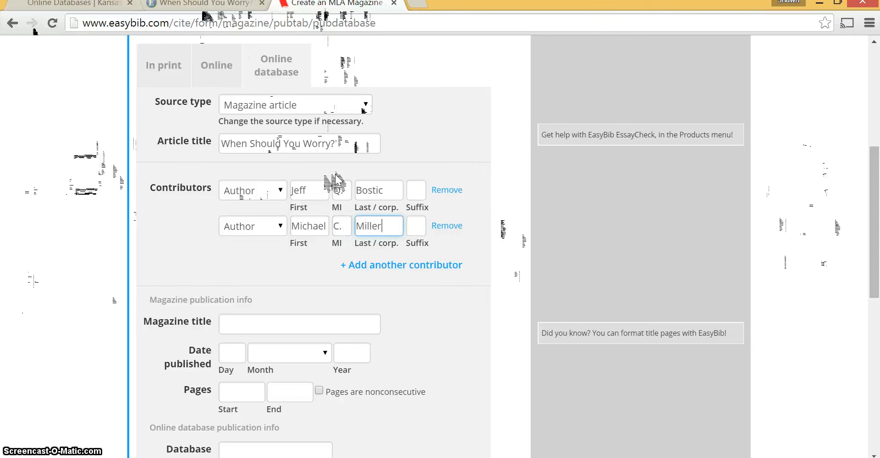
left_click(172, 261)
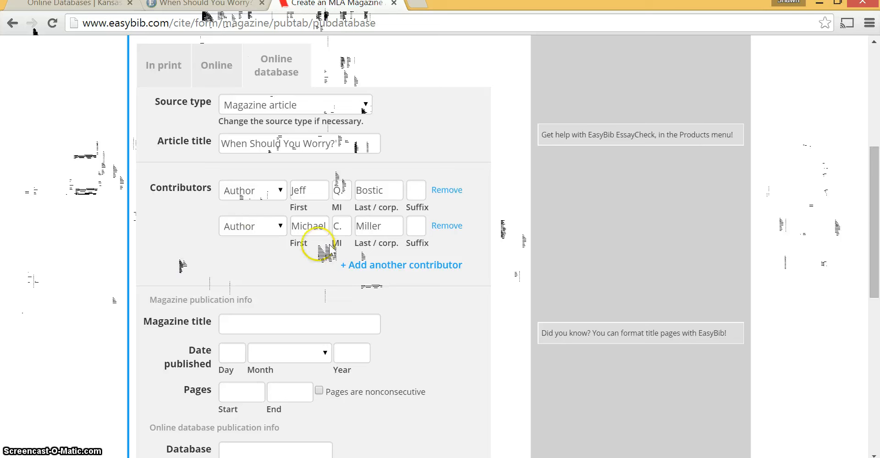
left_click(371, 267)
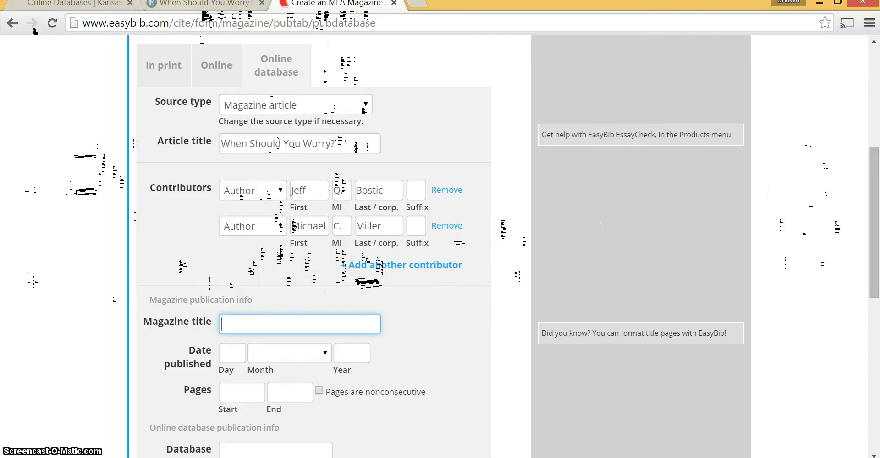
Look up the source in the EBSCOhost record and enter Newsweek as the magazine title in EasyBib.
left_click(202, 5)
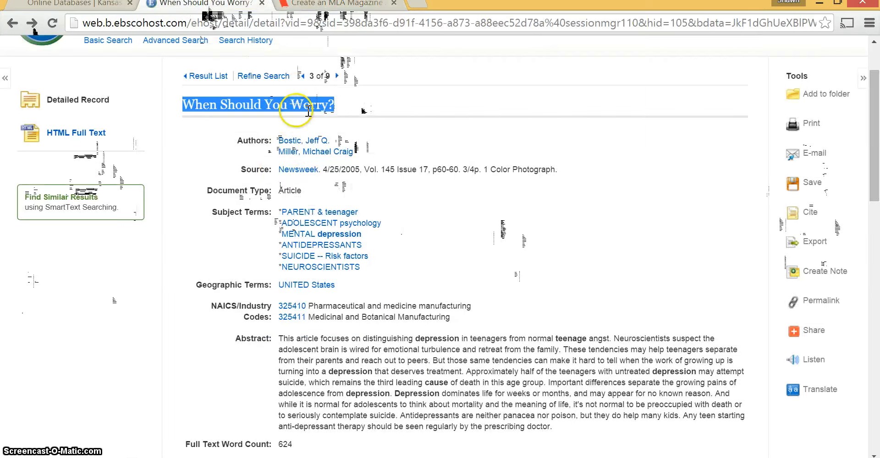
left_click(340, 192)
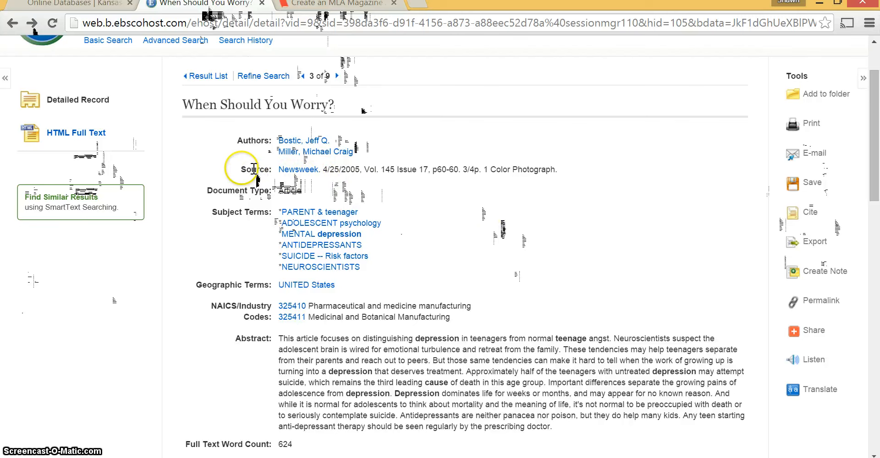
left_click_drag(240, 169, 270, 169)
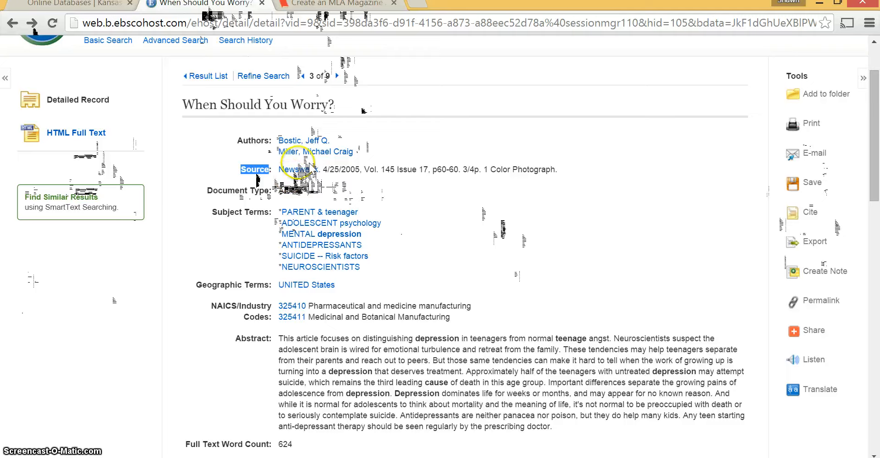
left_click(336, 3)
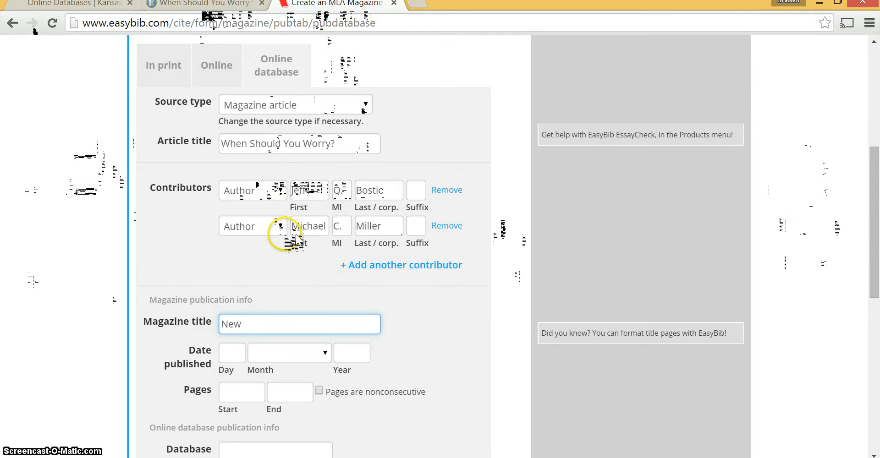
type("Newsweek")
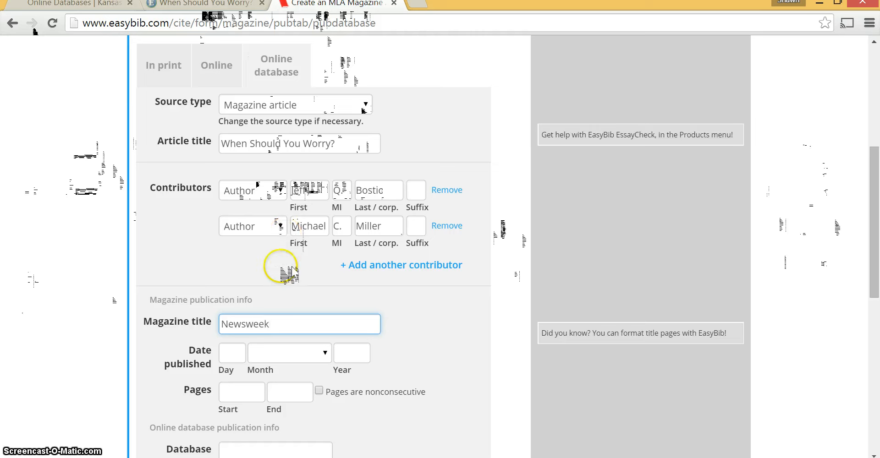
Look up the publication date in the EBSCOhost record and set the date published to 25 April 2005 in EasyBib.
left_click(244, 352)
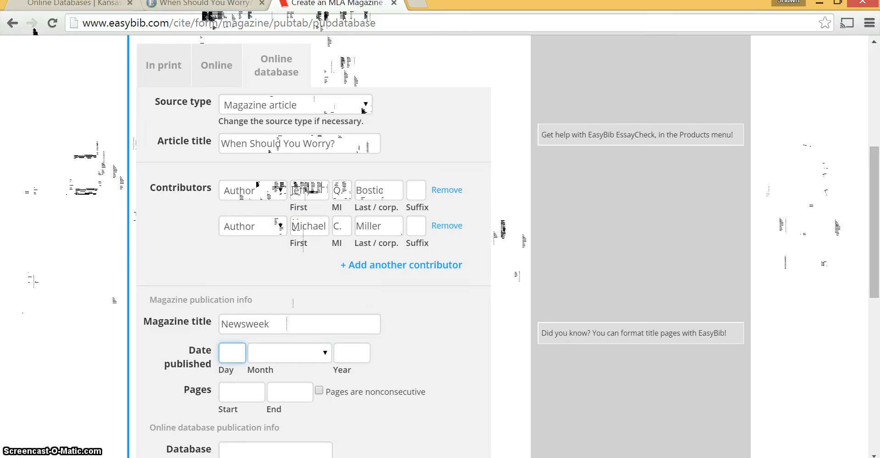
left_click(219, 7)
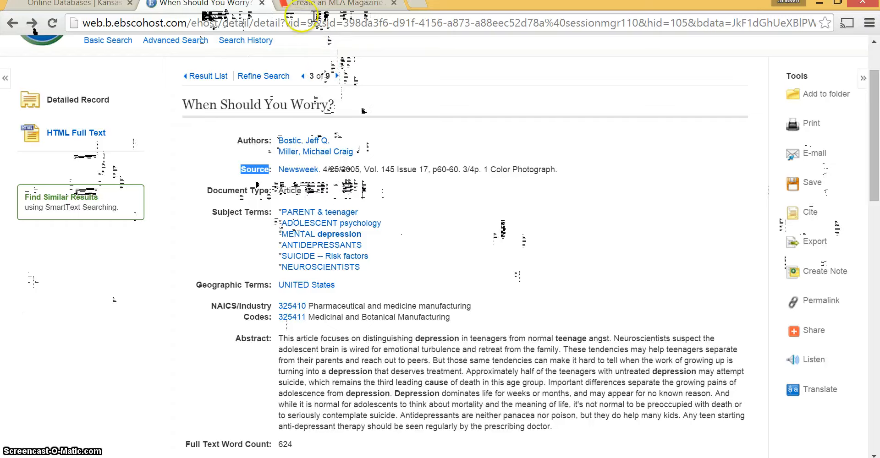
left_click(302, 4)
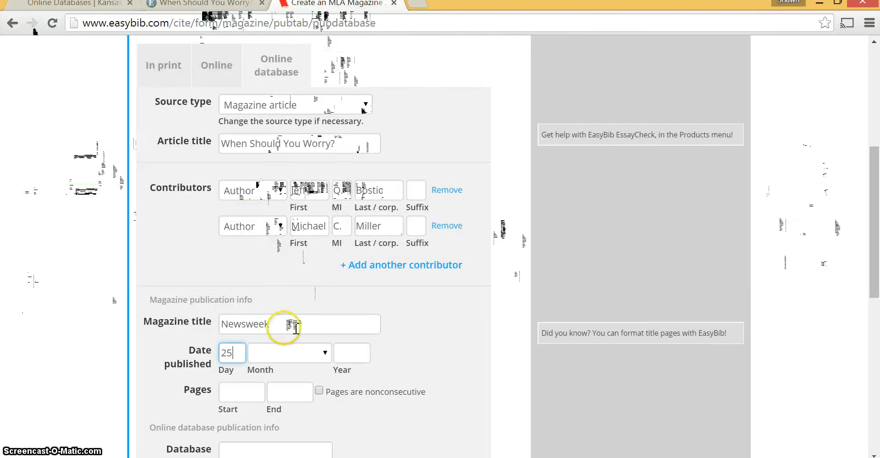
left_click(291, 351)
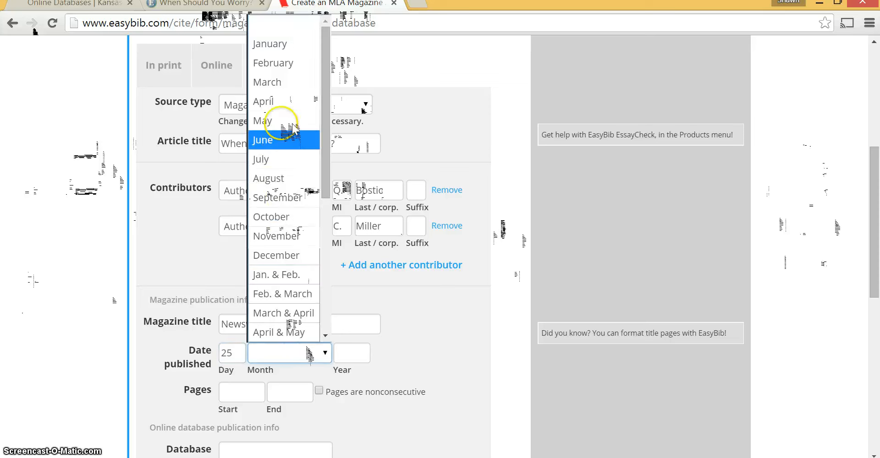
left_click(275, 105)
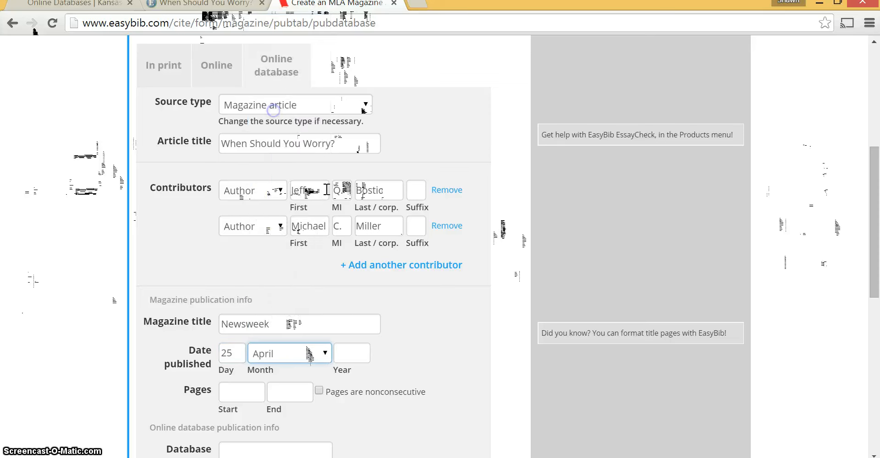
left_click(357, 359)
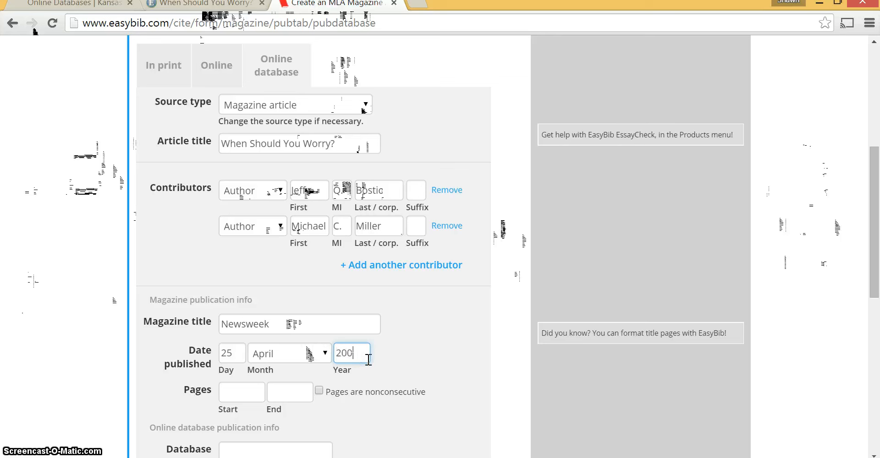
type("2005")
Look up the page range in the EBSCOhost record and enter start page 60 and end page 60 in EasyBib.
left_click(254, 392)
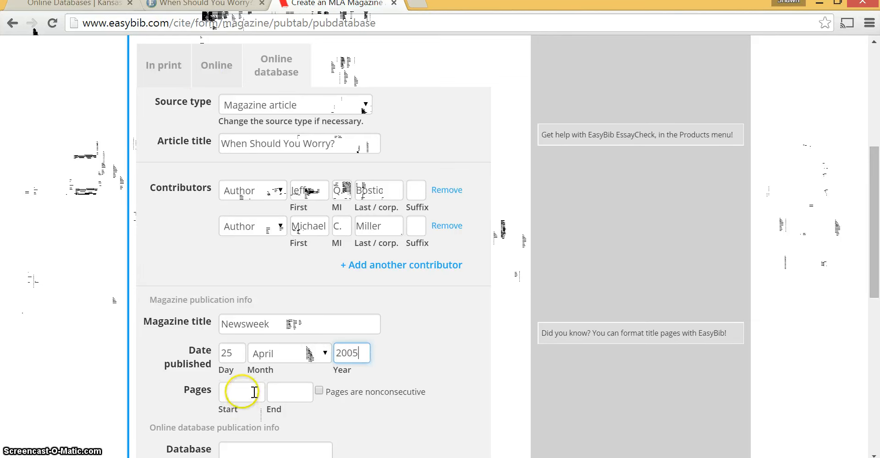
left_click(213, 5)
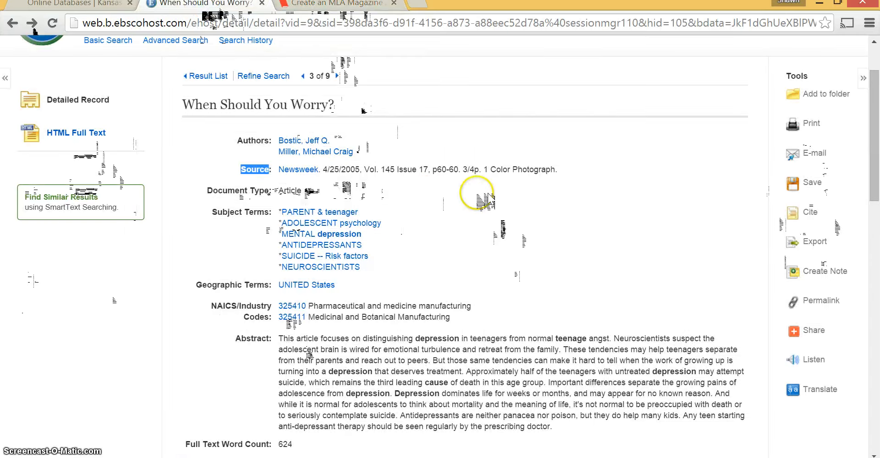
left_click(445, 173)
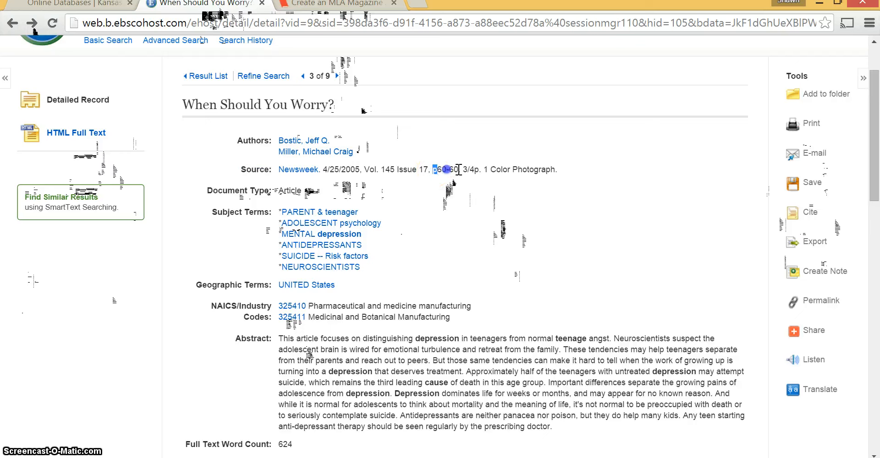
left_click_drag(466, 170, 467, 169)
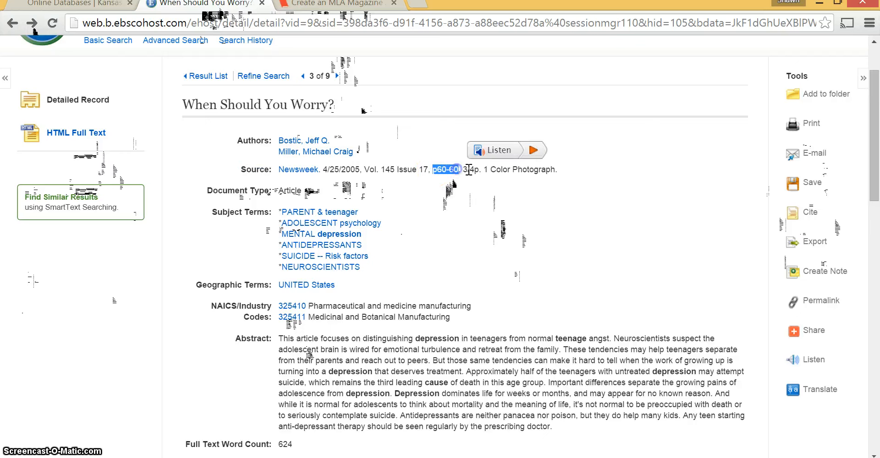
left_click(329, 4)
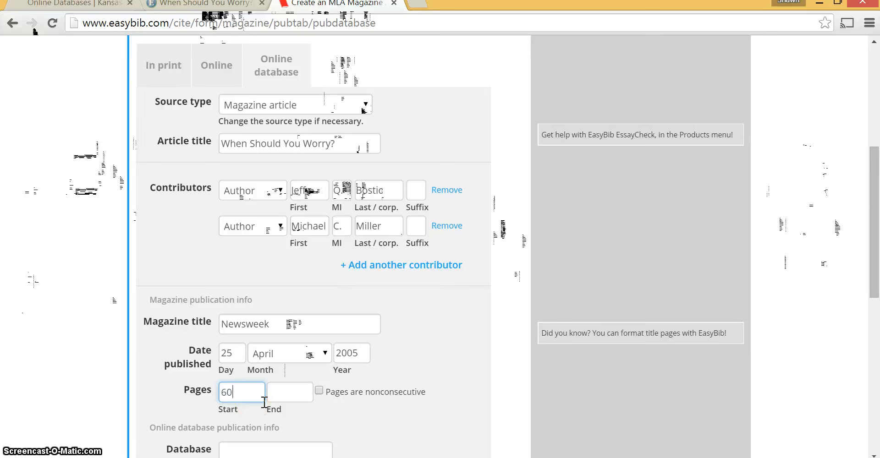
left_click(286, 399)
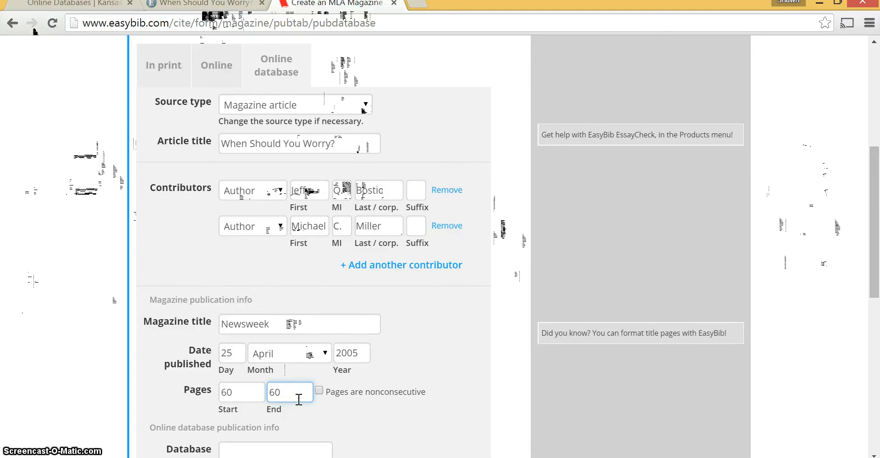
Find the name of the searched database in the EBSCOhost record, and return to the online database section of the EasyBib form.
left_click(875, 239)
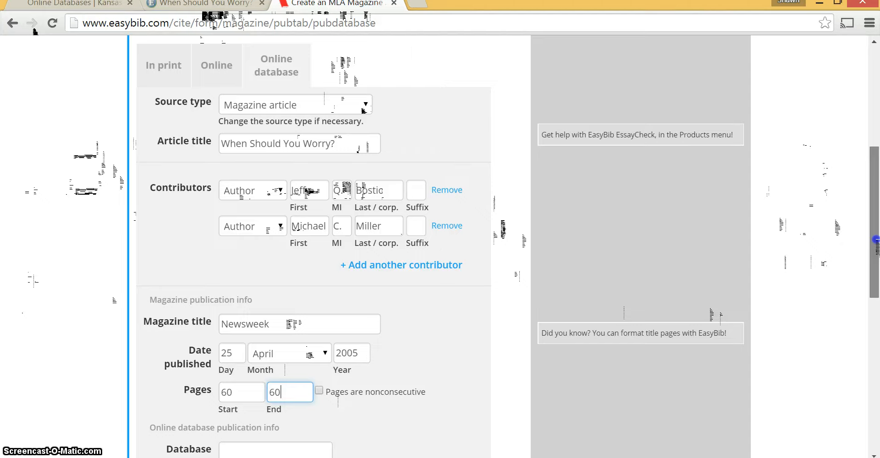
left_click_drag(875, 240, 866, 309)
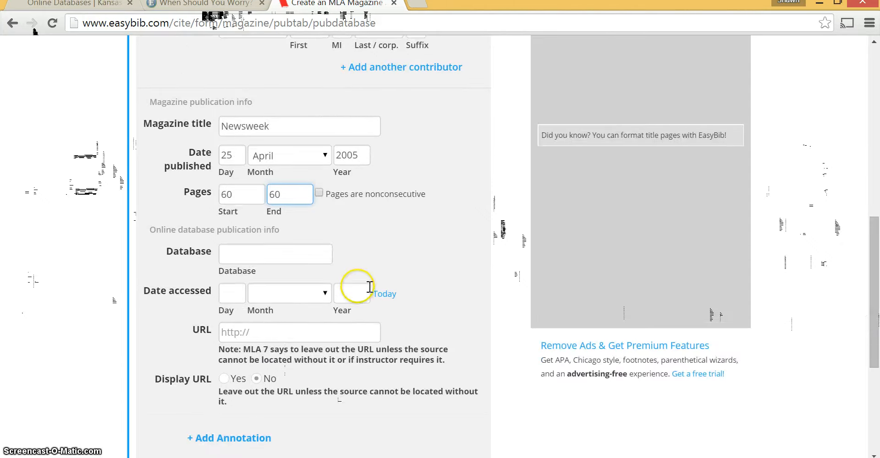
left_click(208, 7)
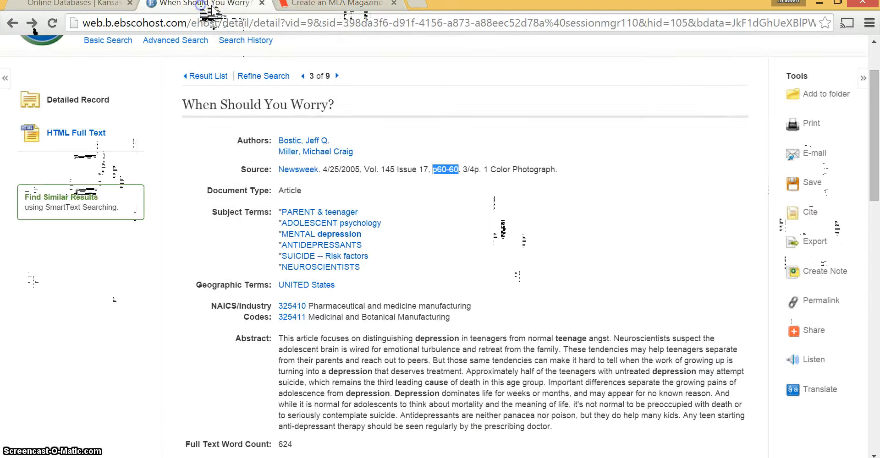
left_click_drag(873, 119, 875, 97)
left_click(290, 91)
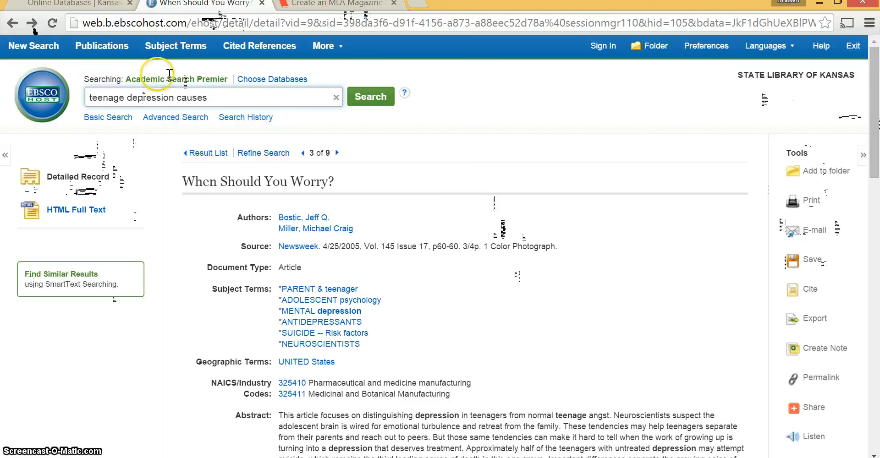
left_click_drag(126, 80, 209, 79)
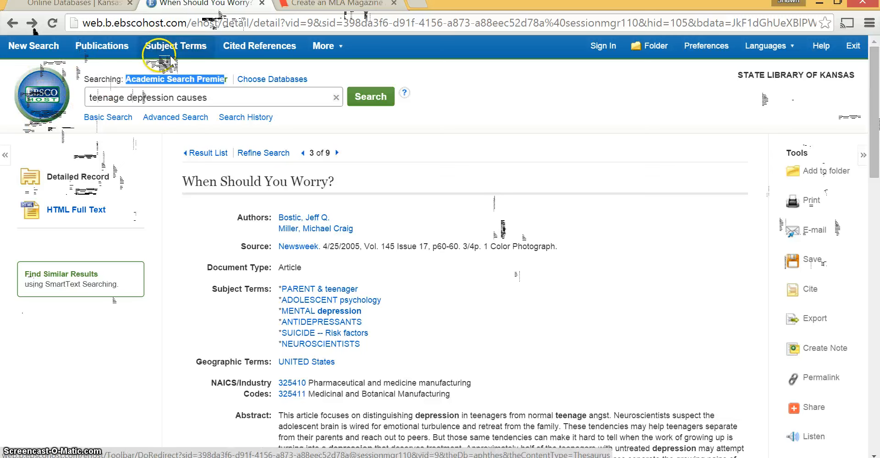
left_click(152, 82)
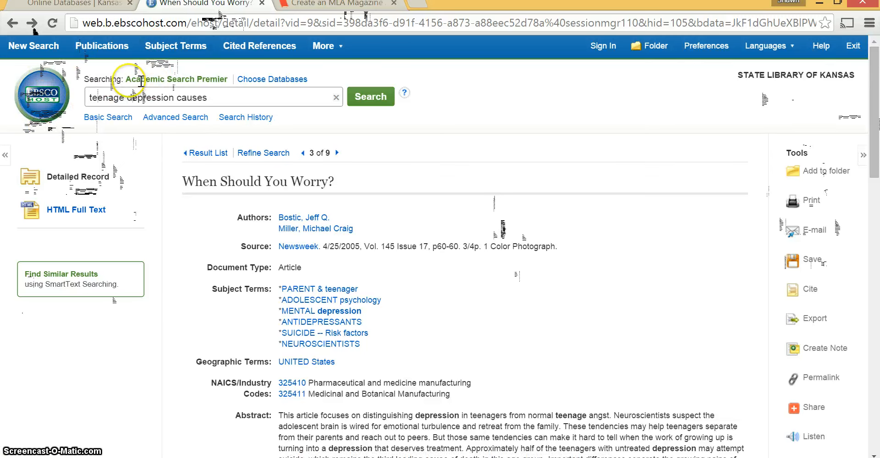
left_click_drag(125, 82, 200, 78)
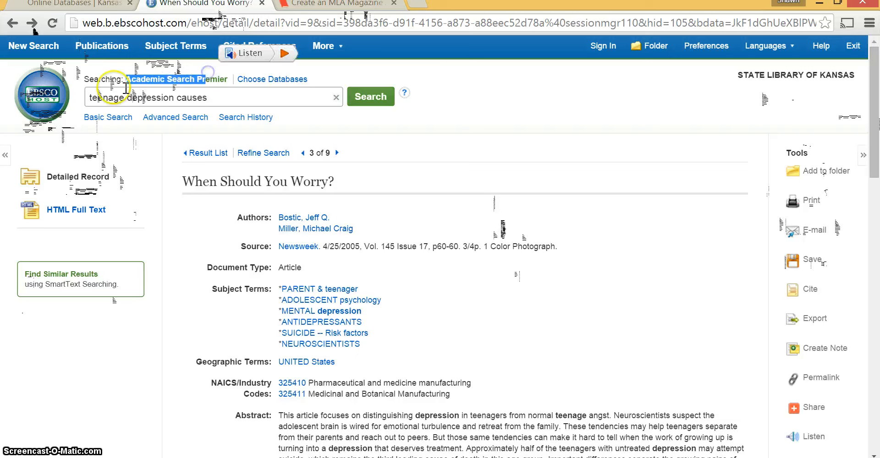
left_click(56, 99)
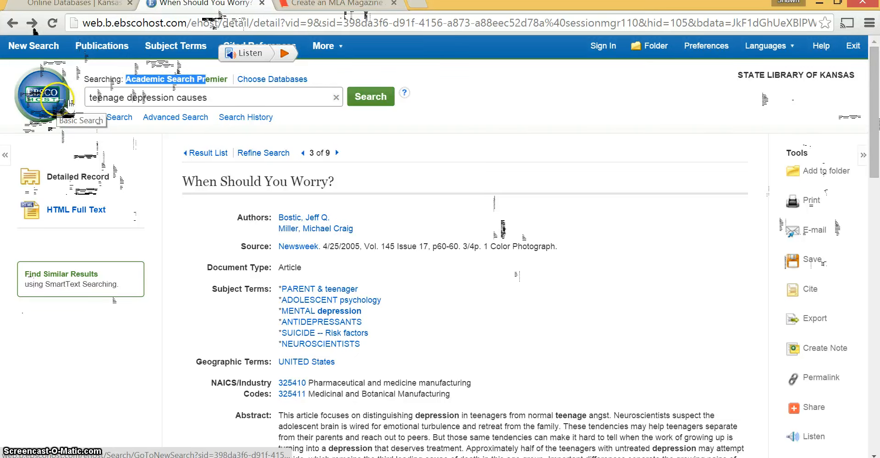
left_click(142, 77)
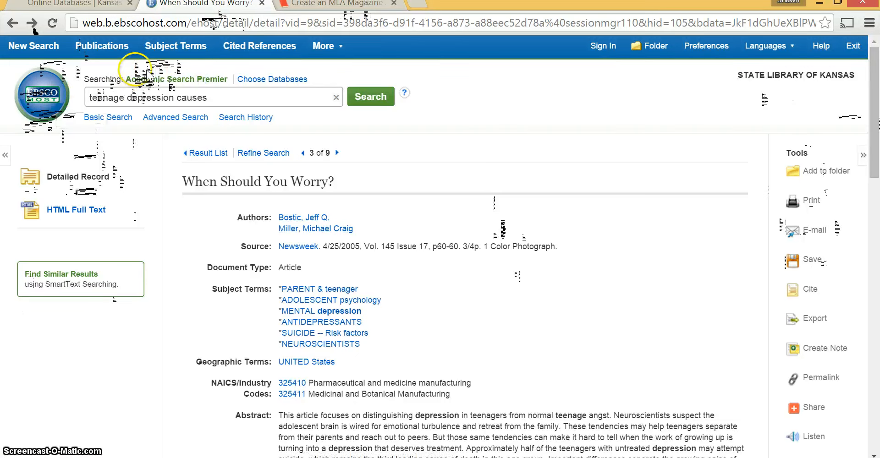
left_click(323, 4)
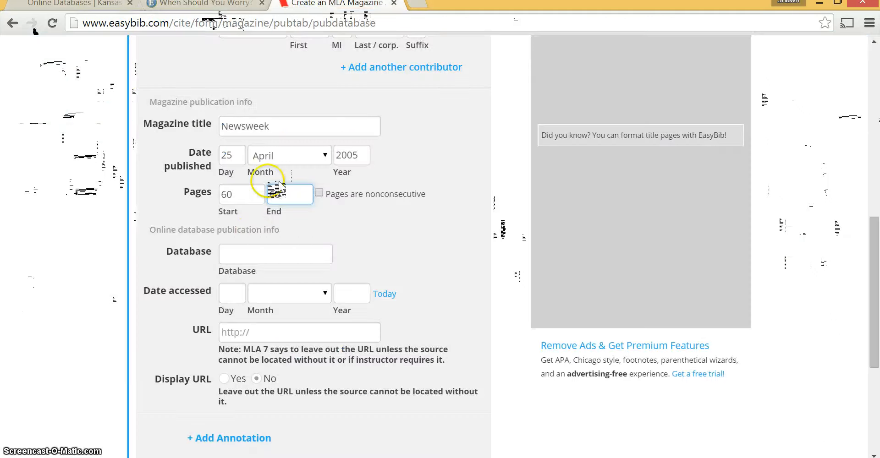
Try finding the database with the term EBSCO, pick Academic Search Premier [EBSCO] from the suggestions, and clear the Database field.
left_click(244, 255)
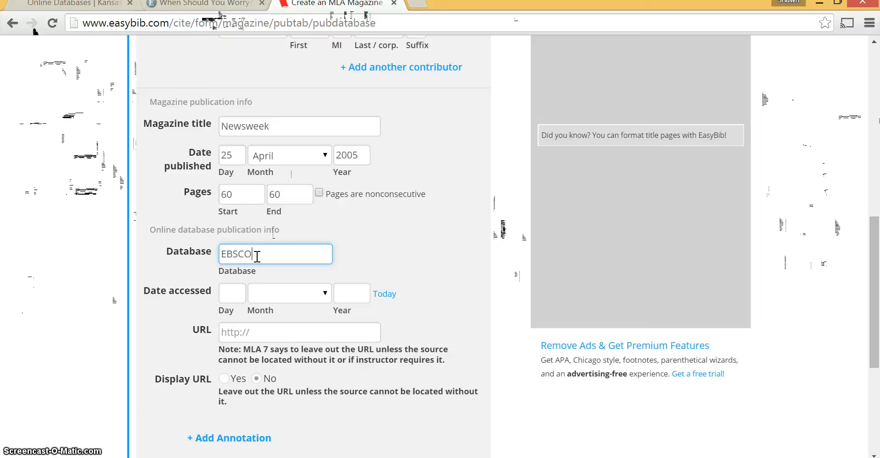
left_click(279, 256)
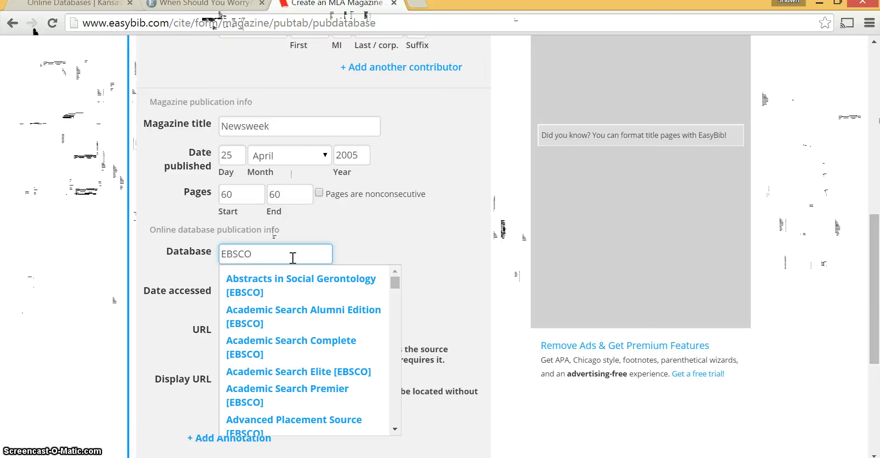
left_click(280, 398)
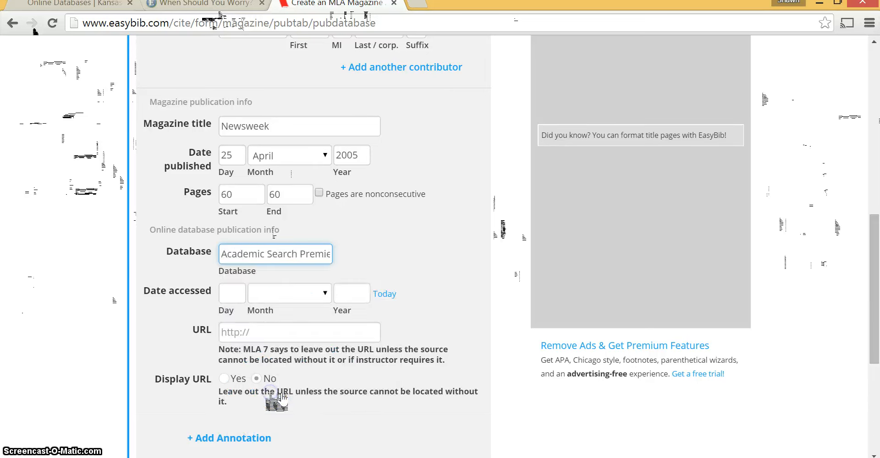
double_click(258, 252)
left_click(257, 251)
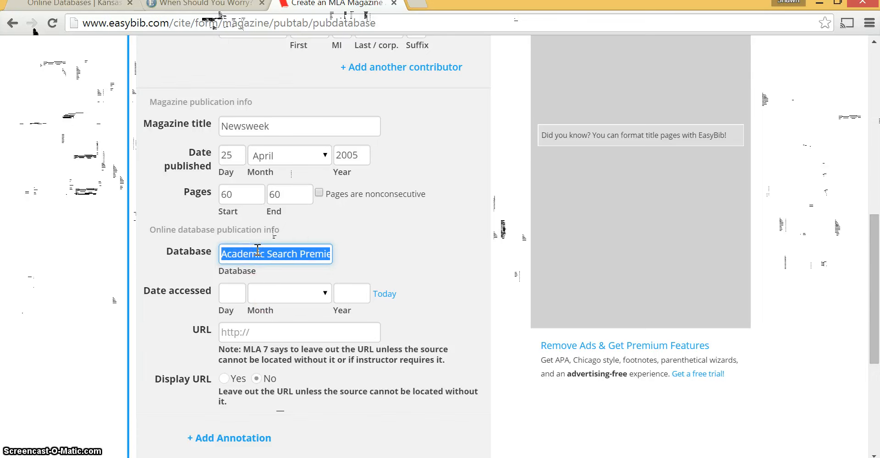
key("BackSpace")
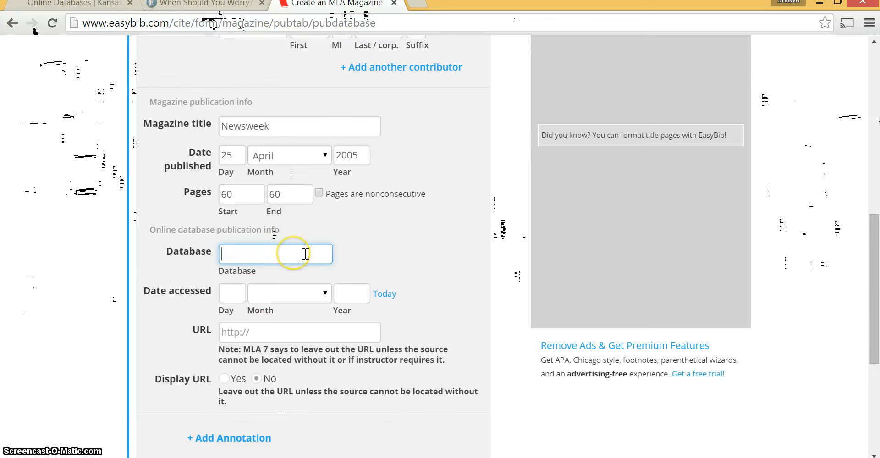
Enter Academic Search as the database, pick Academic Search Premier [EBSCO] from the suggestions, and check the name against the EBSCOhost record.
type("Acade")
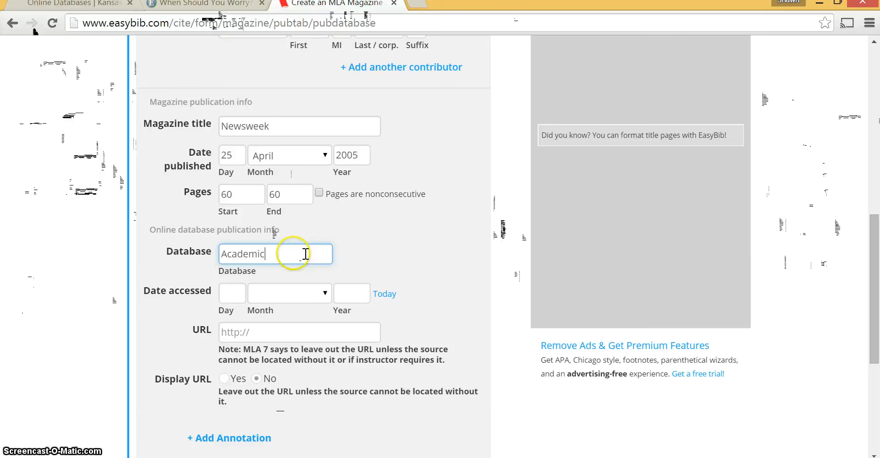
type("mic")
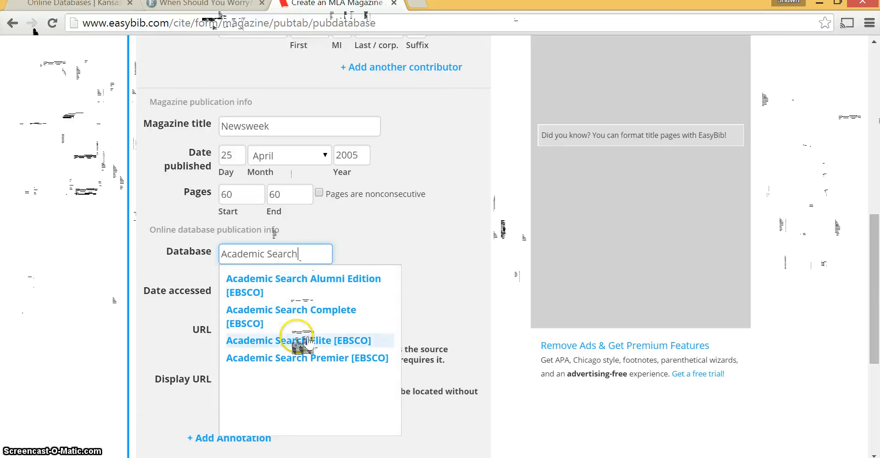
left_click(300, 359)
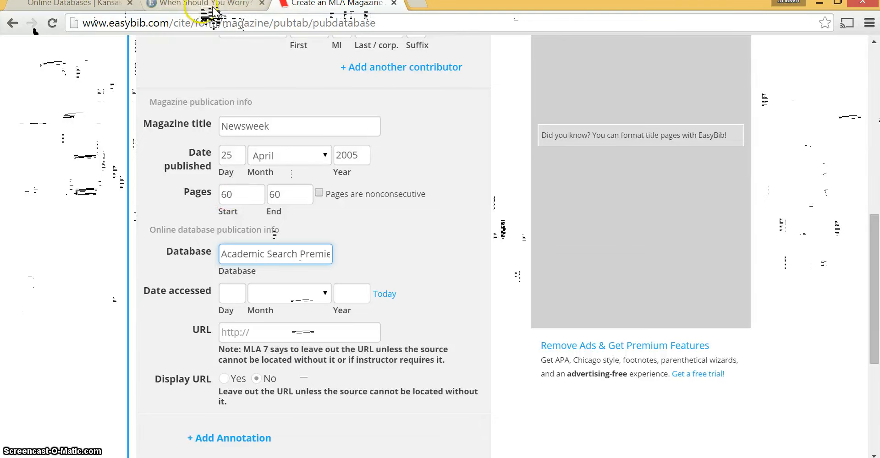
left_click(206, 5)
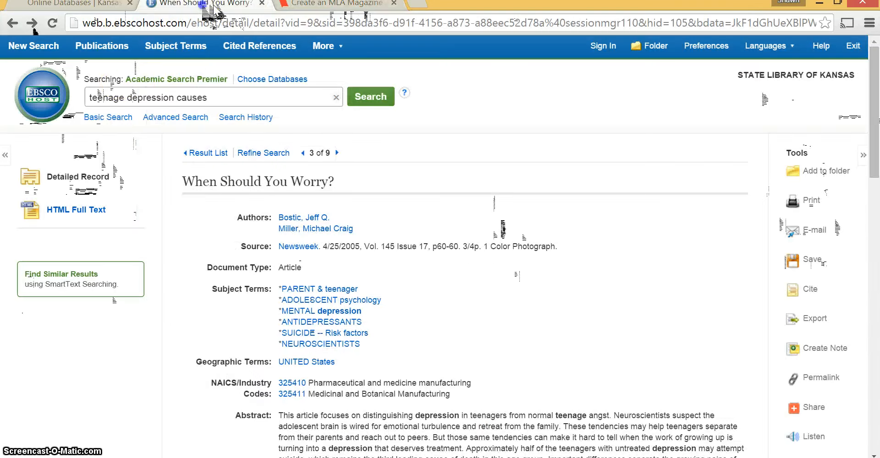
left_click(126, 79)
left_click_drag(152, 78, 236, 76)
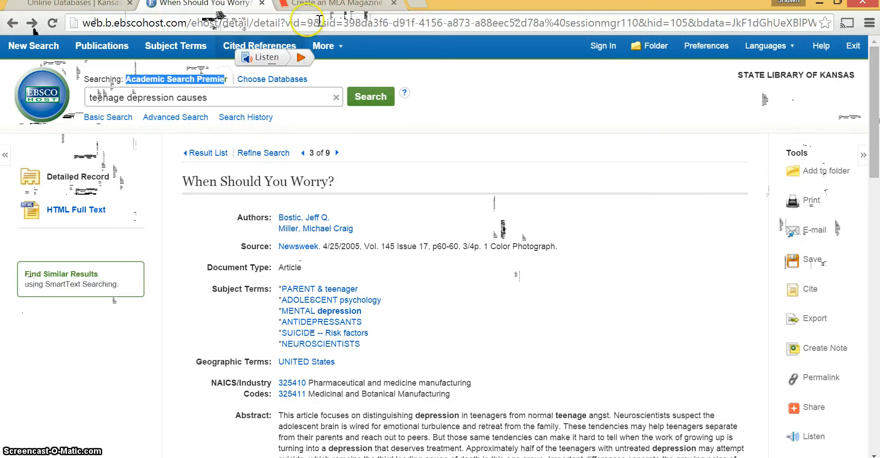
left_click(358, 5)
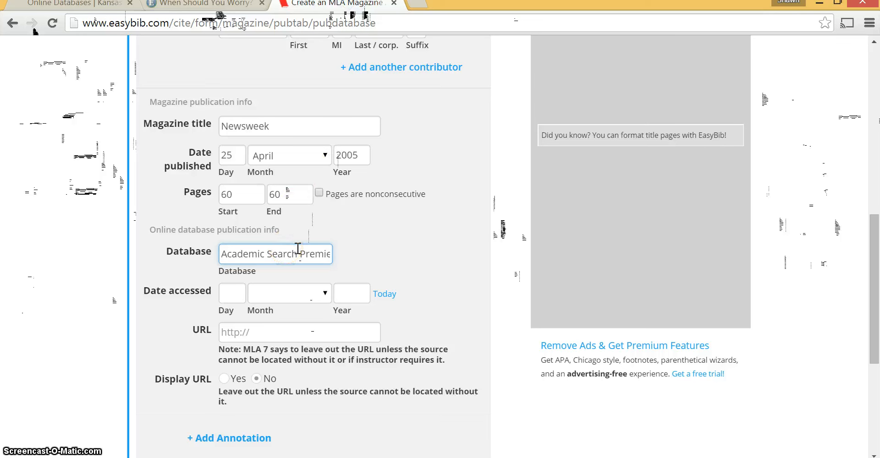
Set the day of the date accessed to 1 and the month to May.
left_click(226, 296)
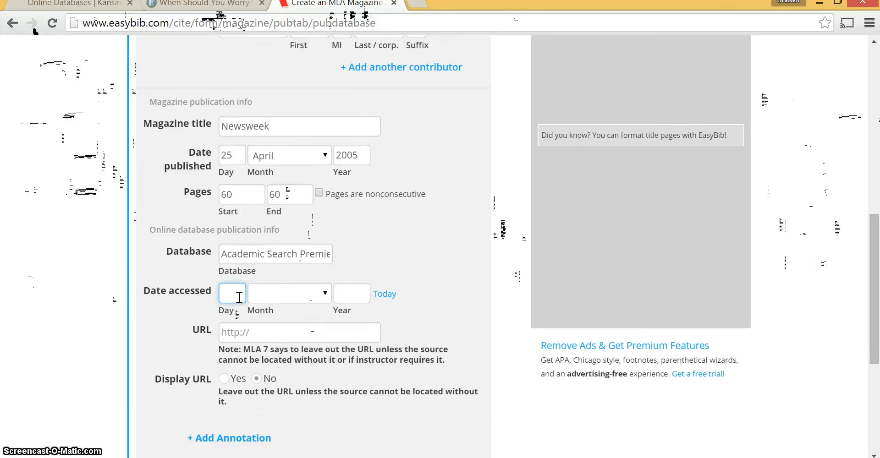
left_click(337, 313)
left_click(326, 293)
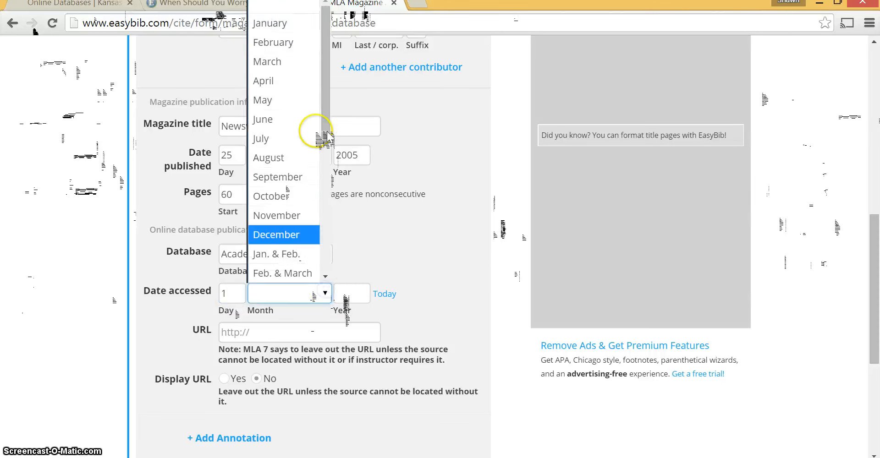
left_click(293, 100)
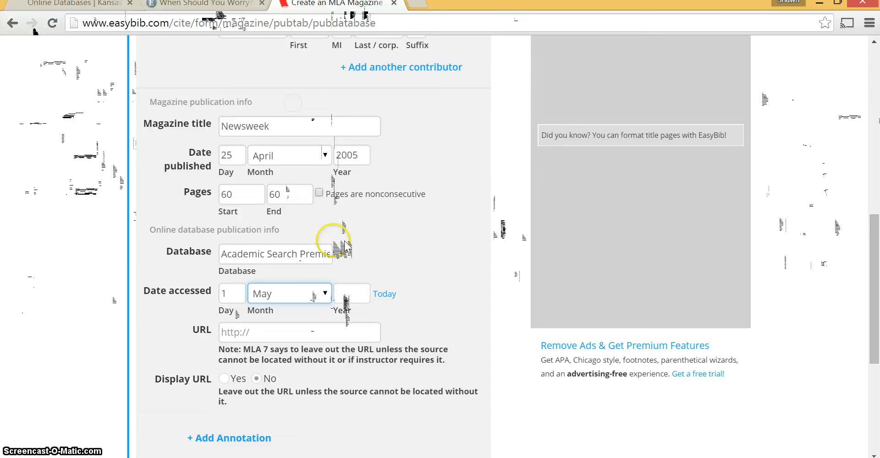